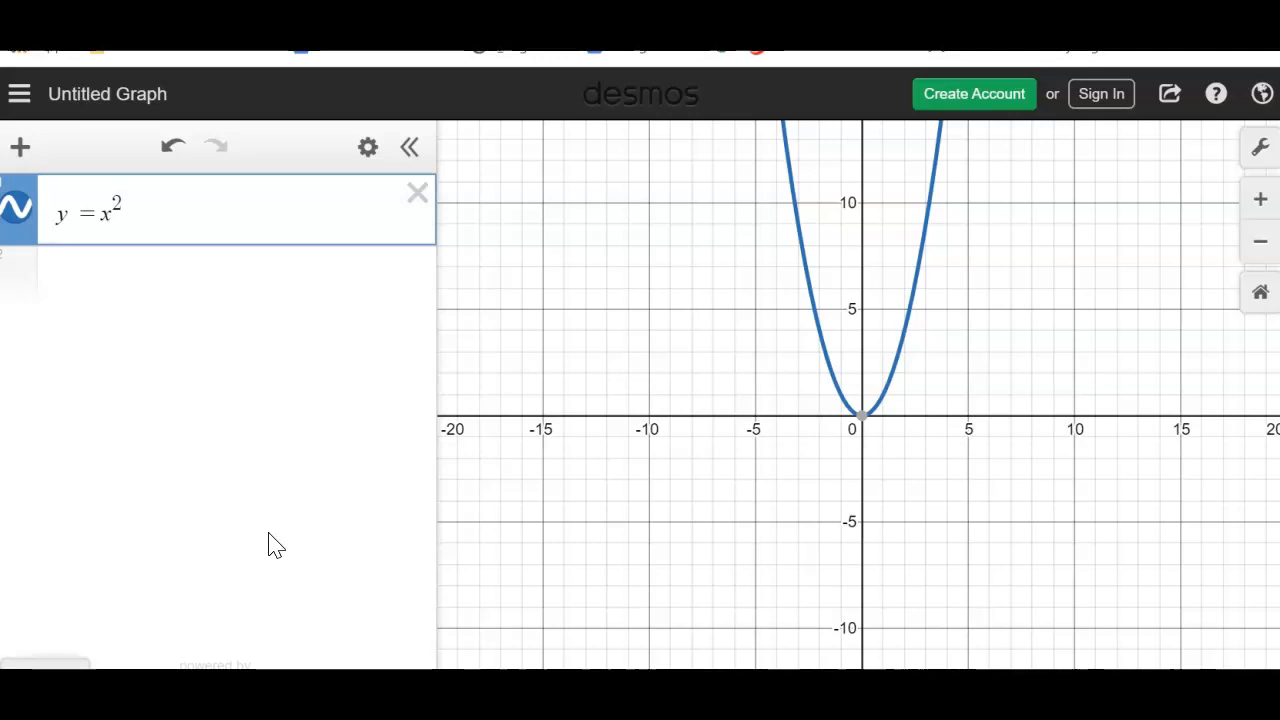
Step: Add a second equation, y = x^2 + 1, below the parent parabola y = x^2
click(155, 292)
text(y=)
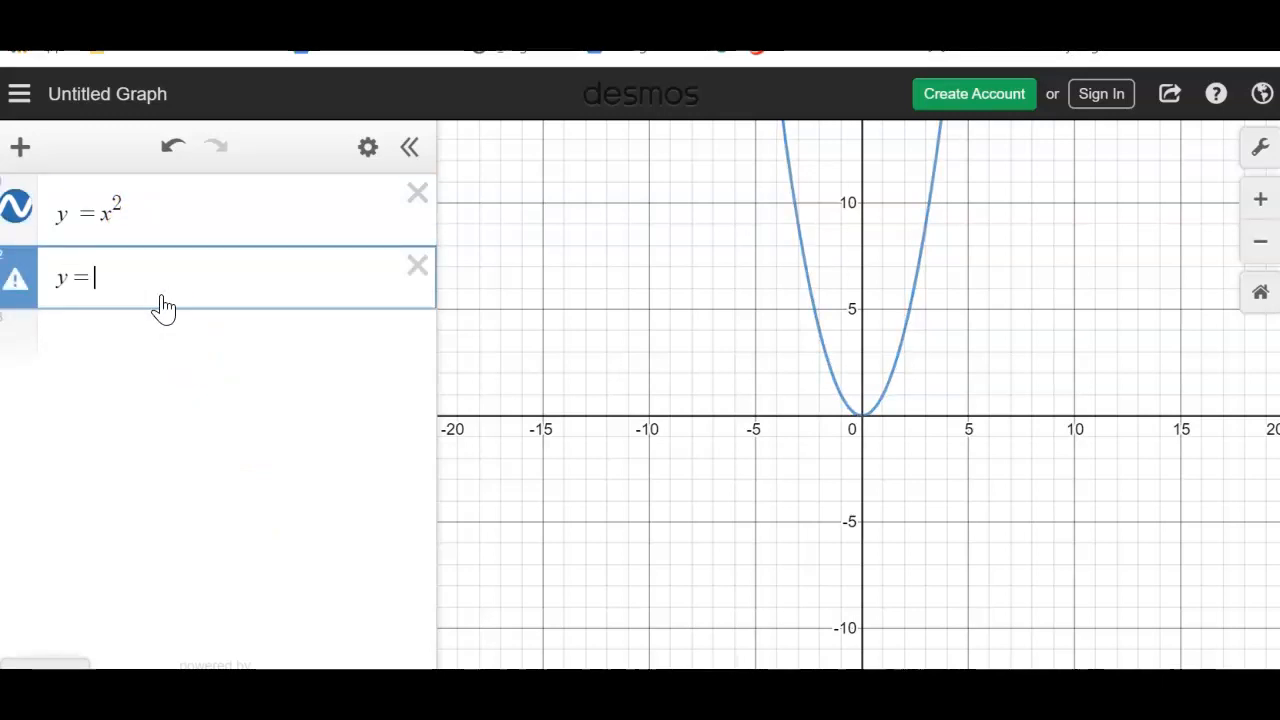
text(x^2)
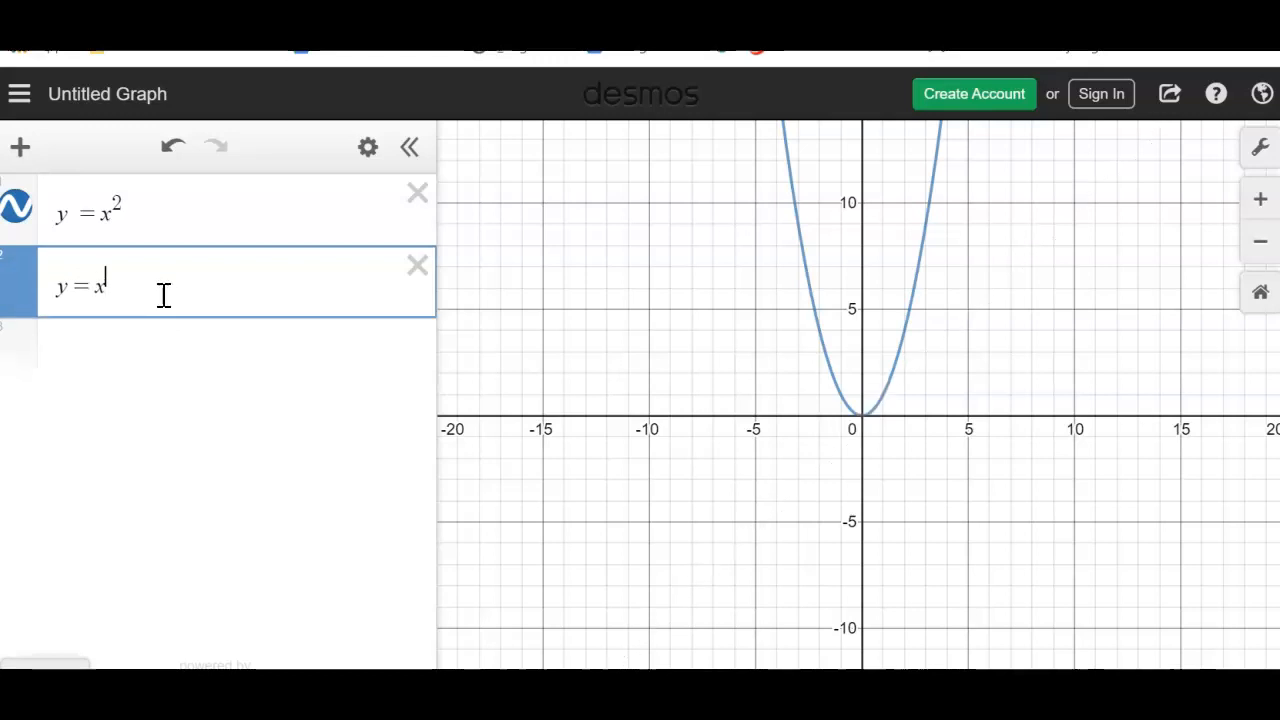
click(133, 288)
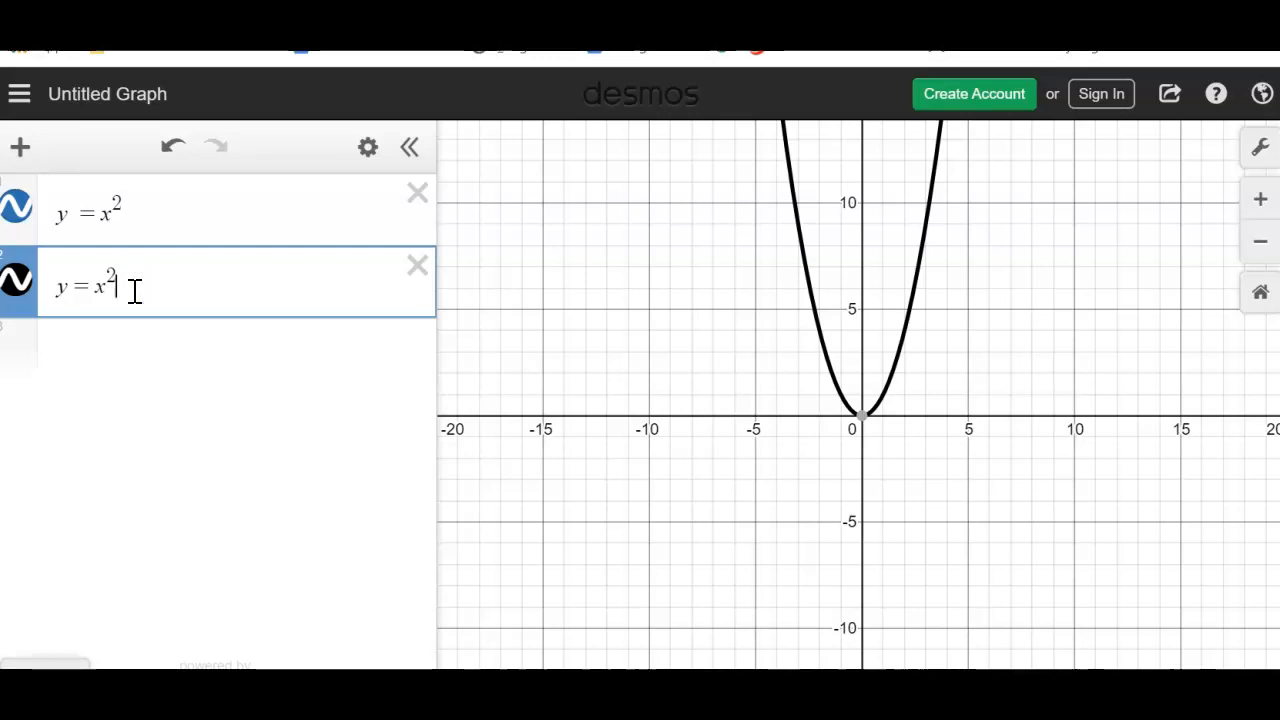
text(+ 1)
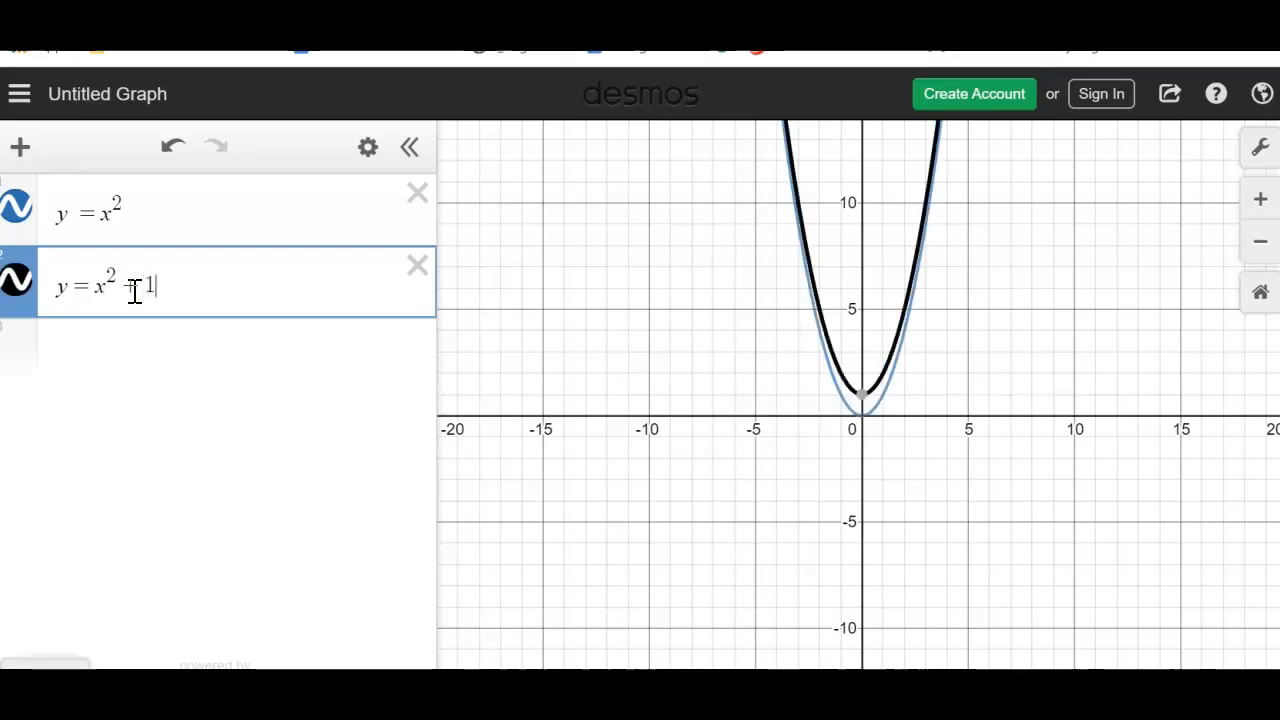
Step: Change the constant in the second equation so it reads y = x^2 + 2, removing the extra plus sign
key(BackSpace)
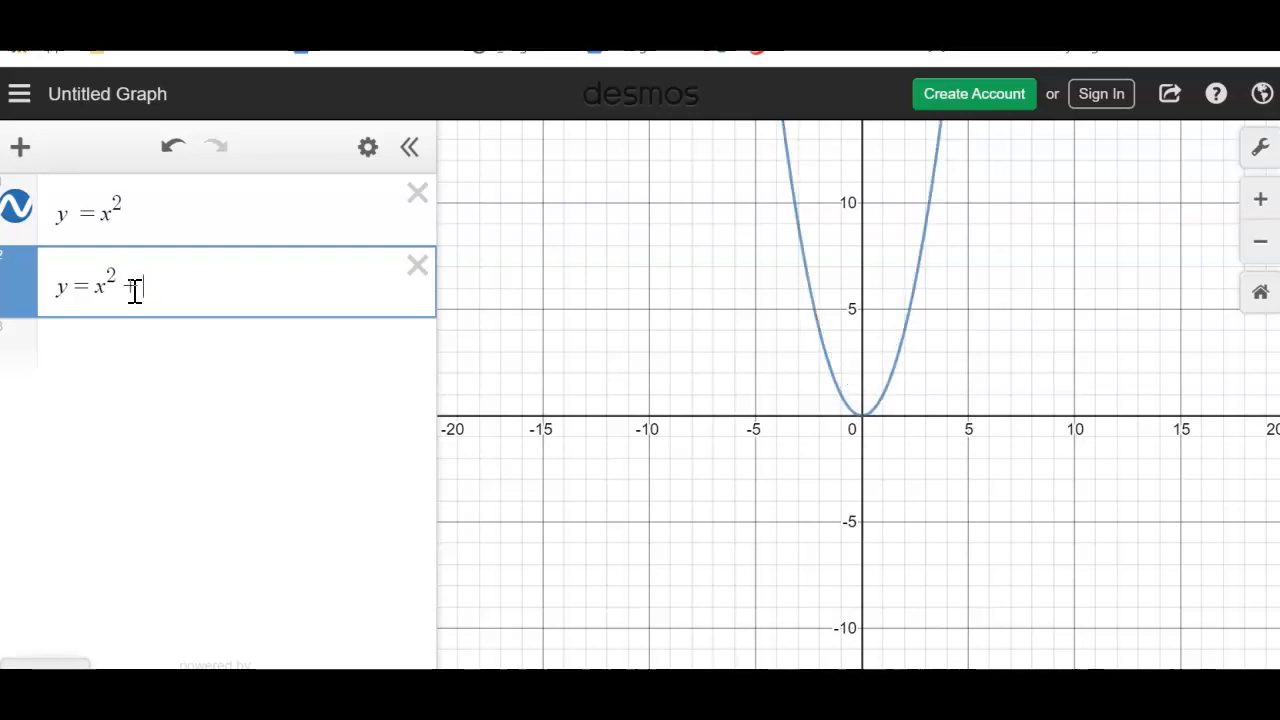
text(+2)
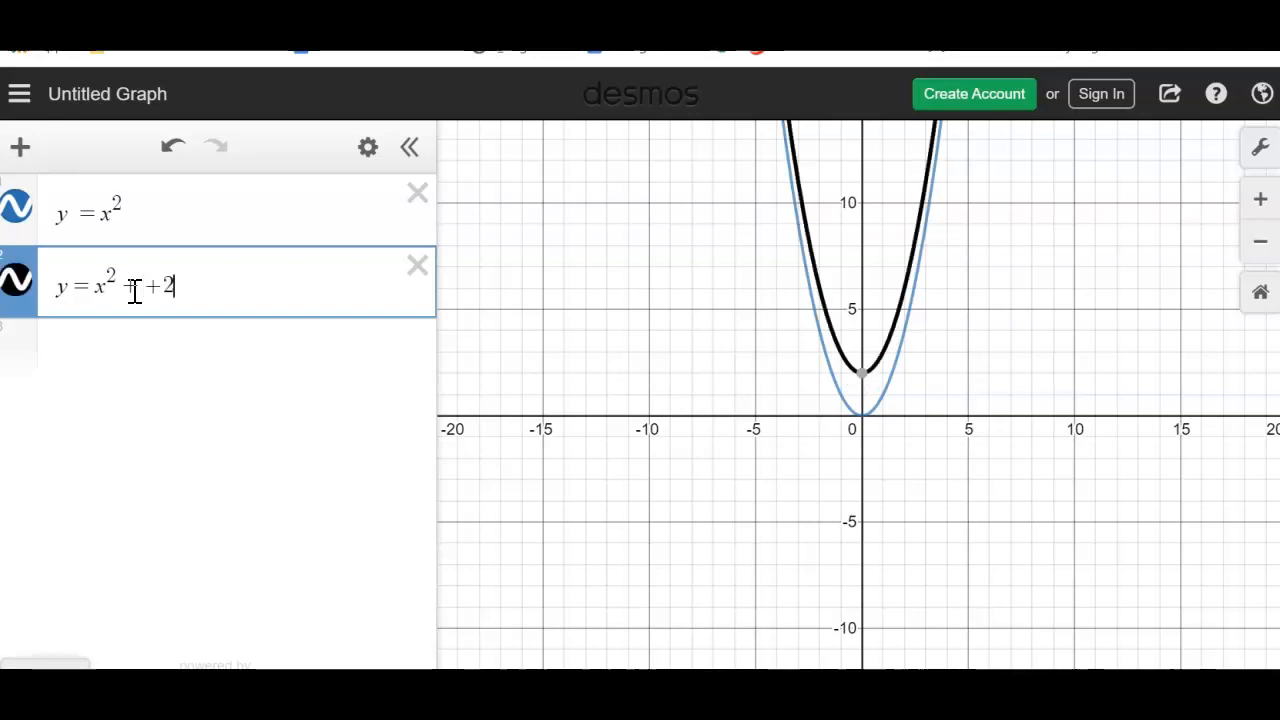
click(146, 288)
key(BackSpace)
click(297, 312)
click(155, 289)
Step: Try the second equation as y = x^2 - 2 and return it to y = x^2 + 2
click(141, 284)
key(BackSpace)
text(-)
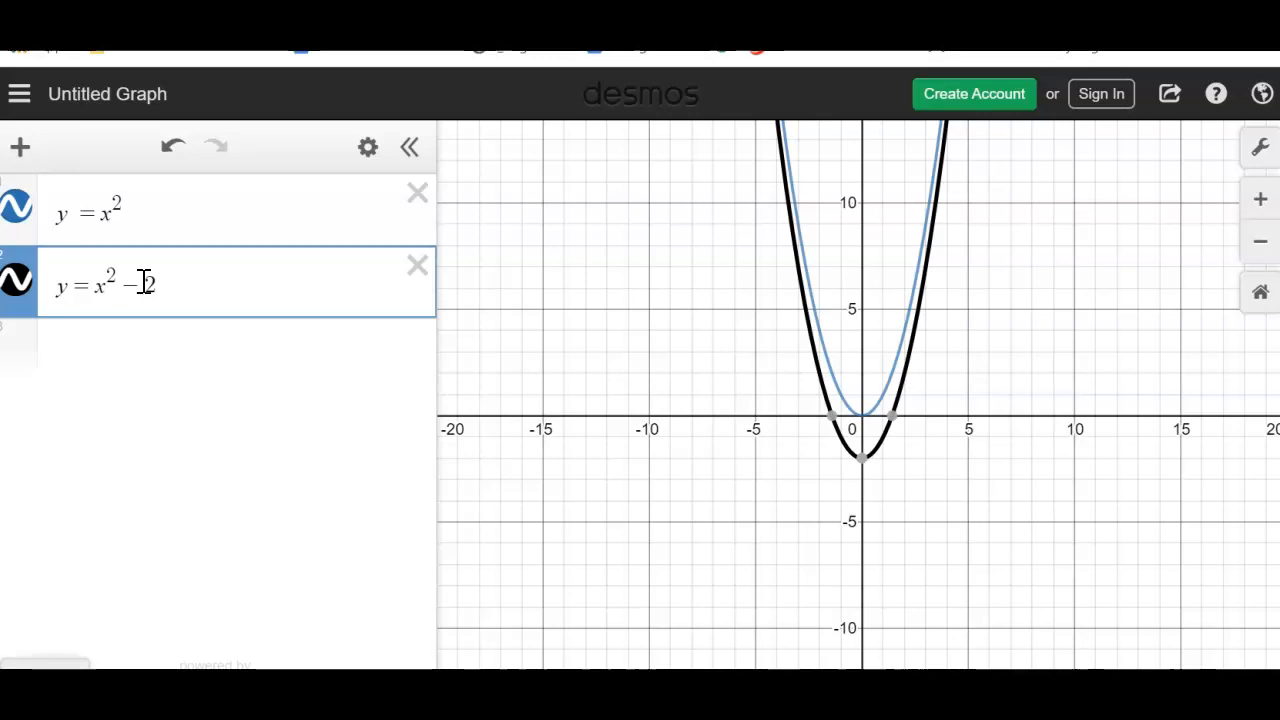
key(BackSpace)
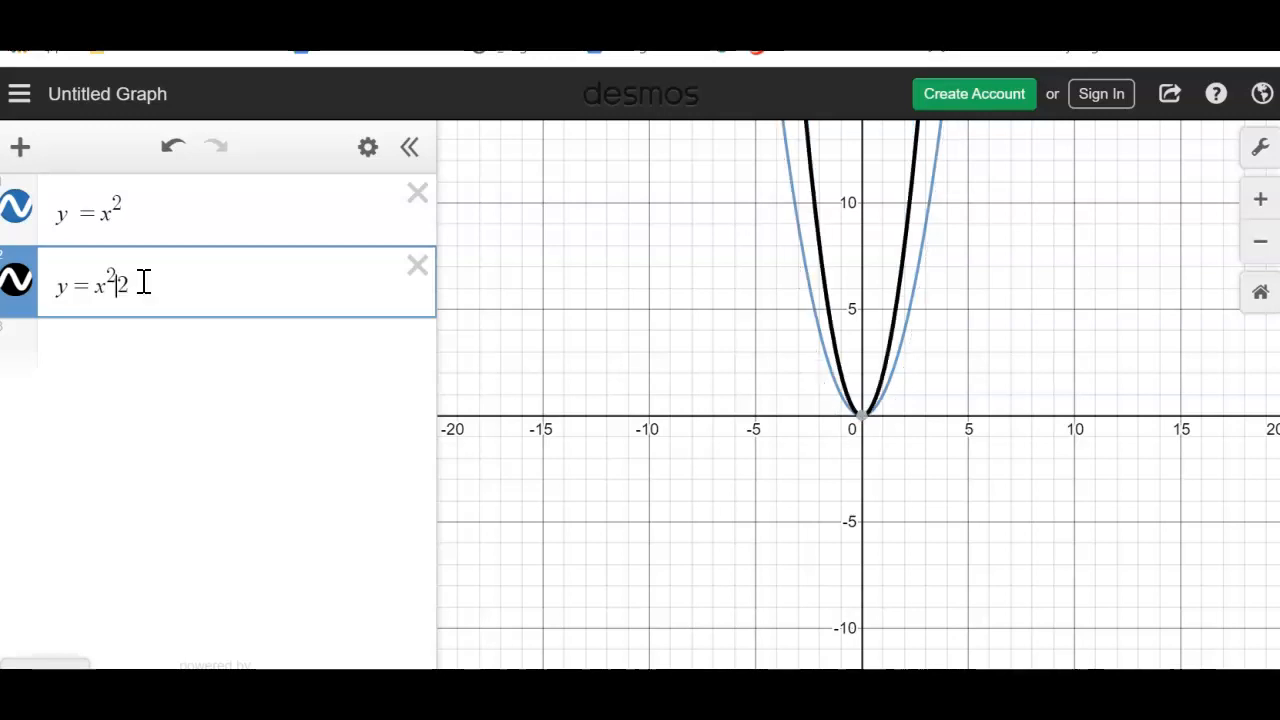
text(+)
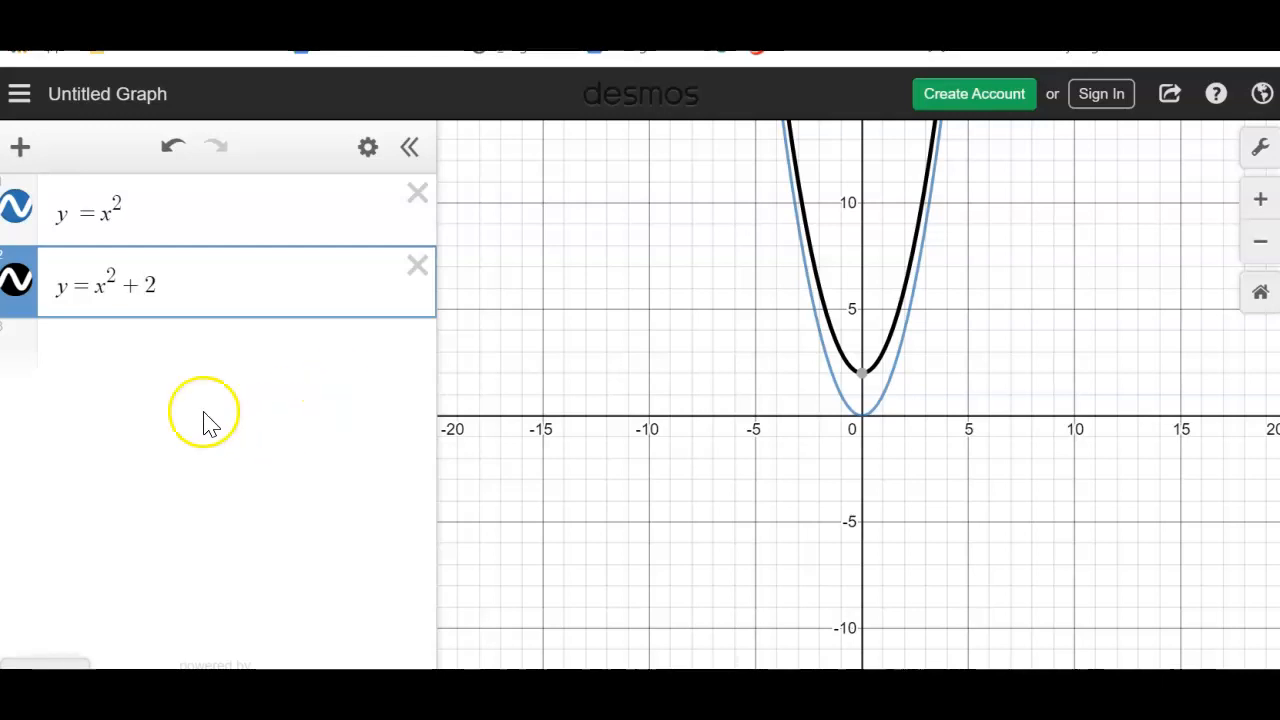
Step: Shift the second parabola down by graphing y = x^2 - 1, followed by y = x^2 - 2
click(181, 279)
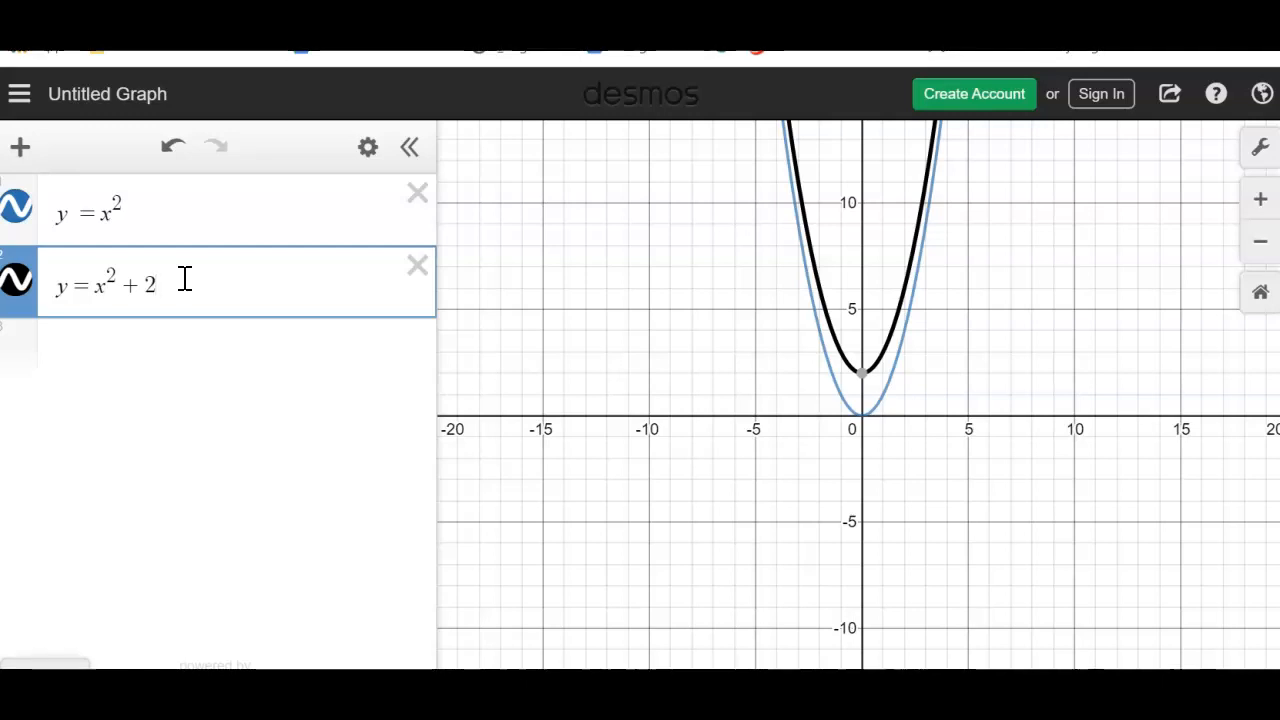
key(BackSpace)
key(BackSpace)
text(-1)
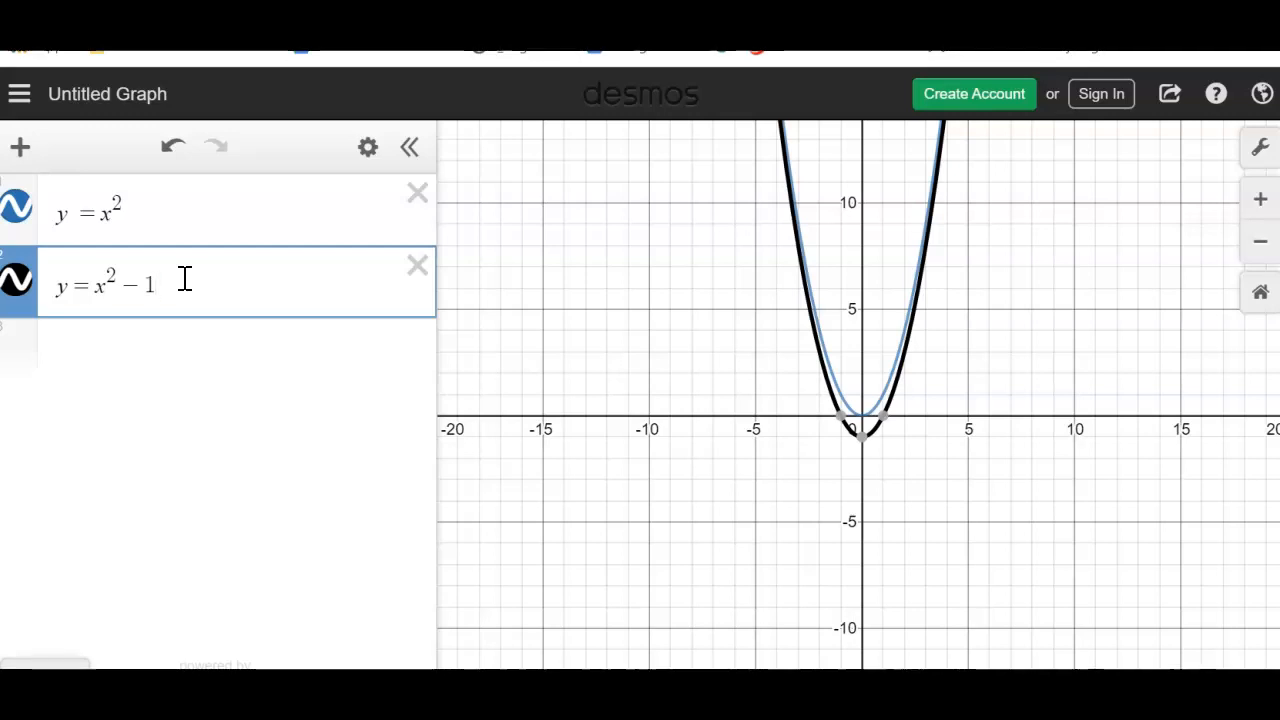
key(BackSpace)
text(2)
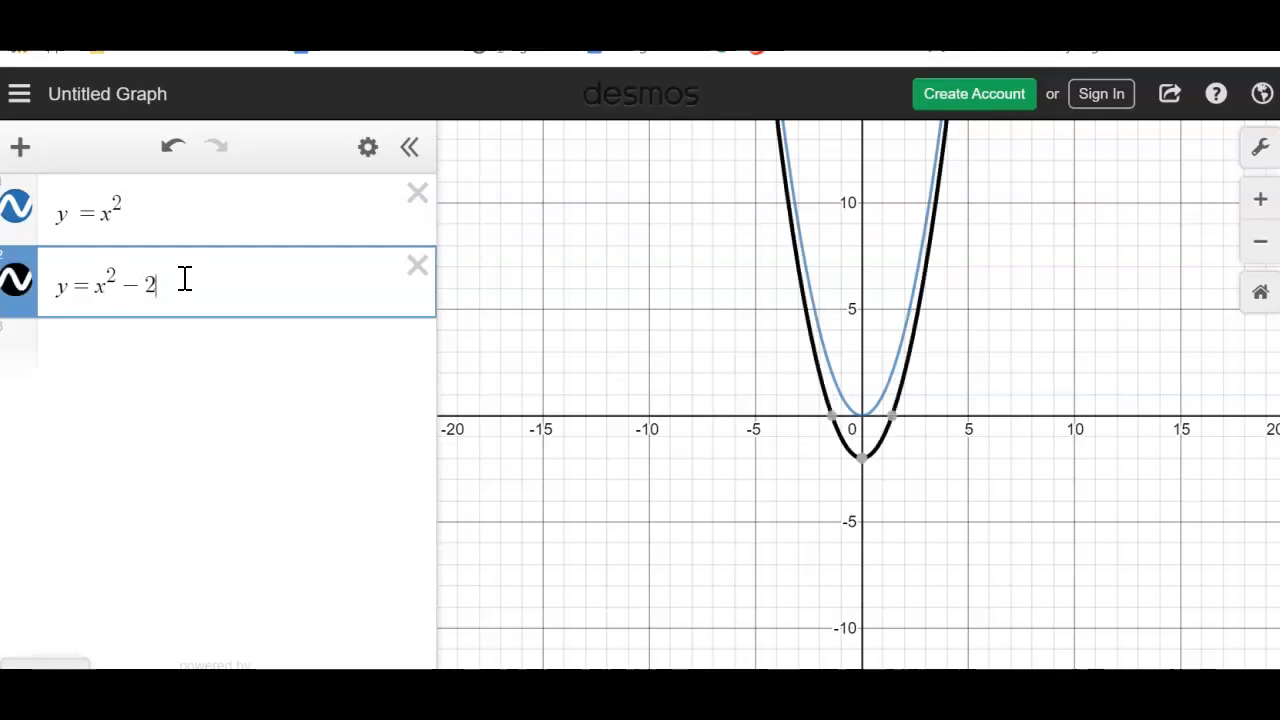
Step: Rewrite the second equation as the horizontally shifted parabola y = (x - 1)^2
key(BackSpace)
key(BackSpace)
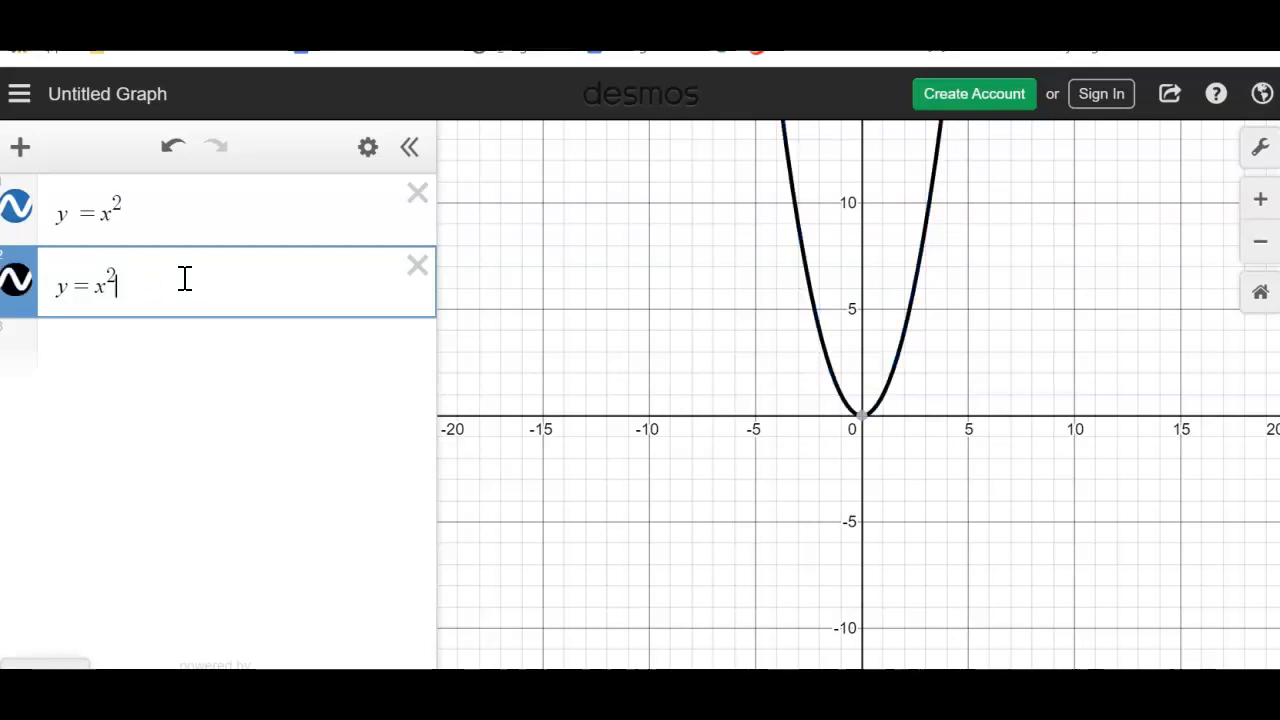
click(103, 280)
click(100, 287)
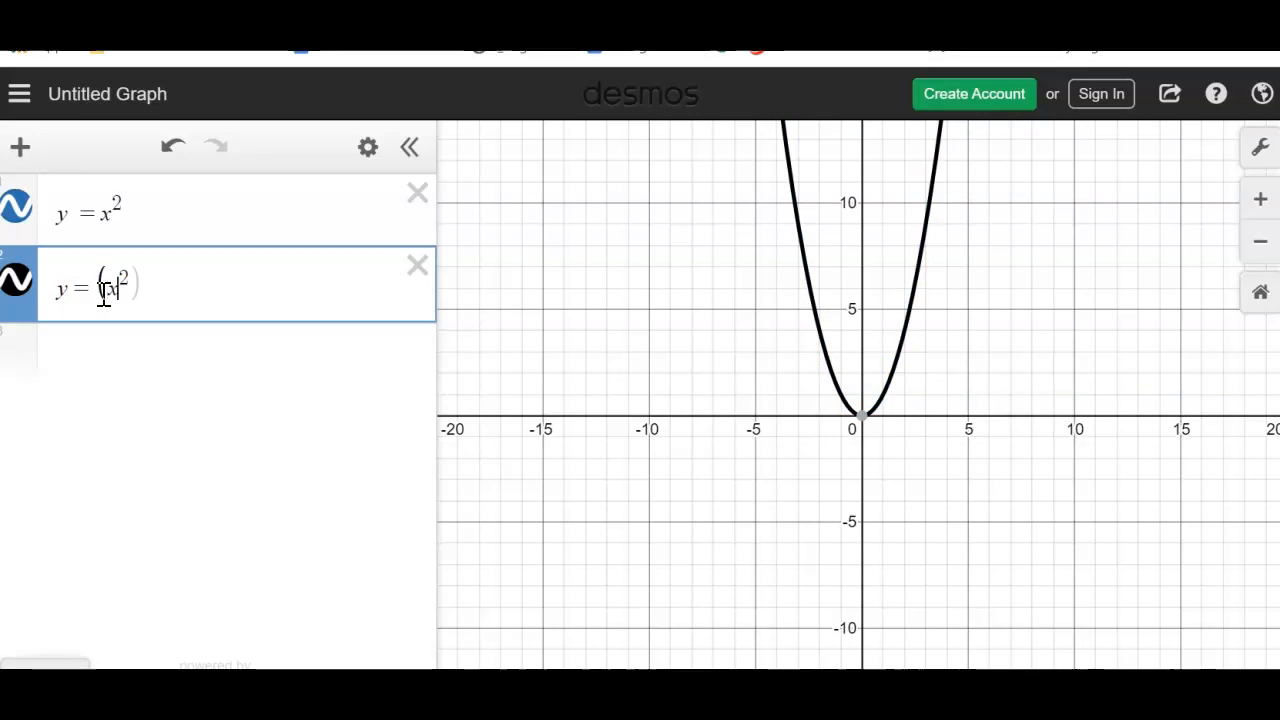
text())
key(Left)
text(- 1)
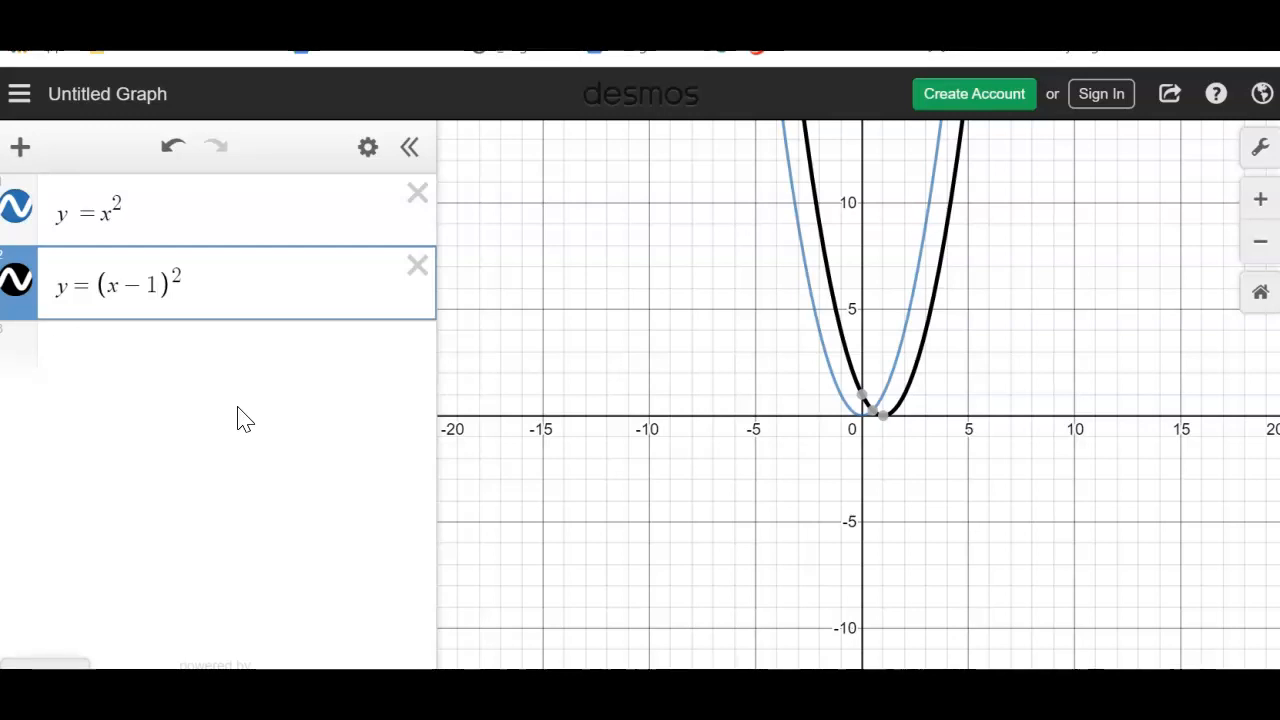
Step: Replace the 1 in the second equation with a bracketed negative value to get y = (x - (-2))^2
key(BackSpace)
text((−)
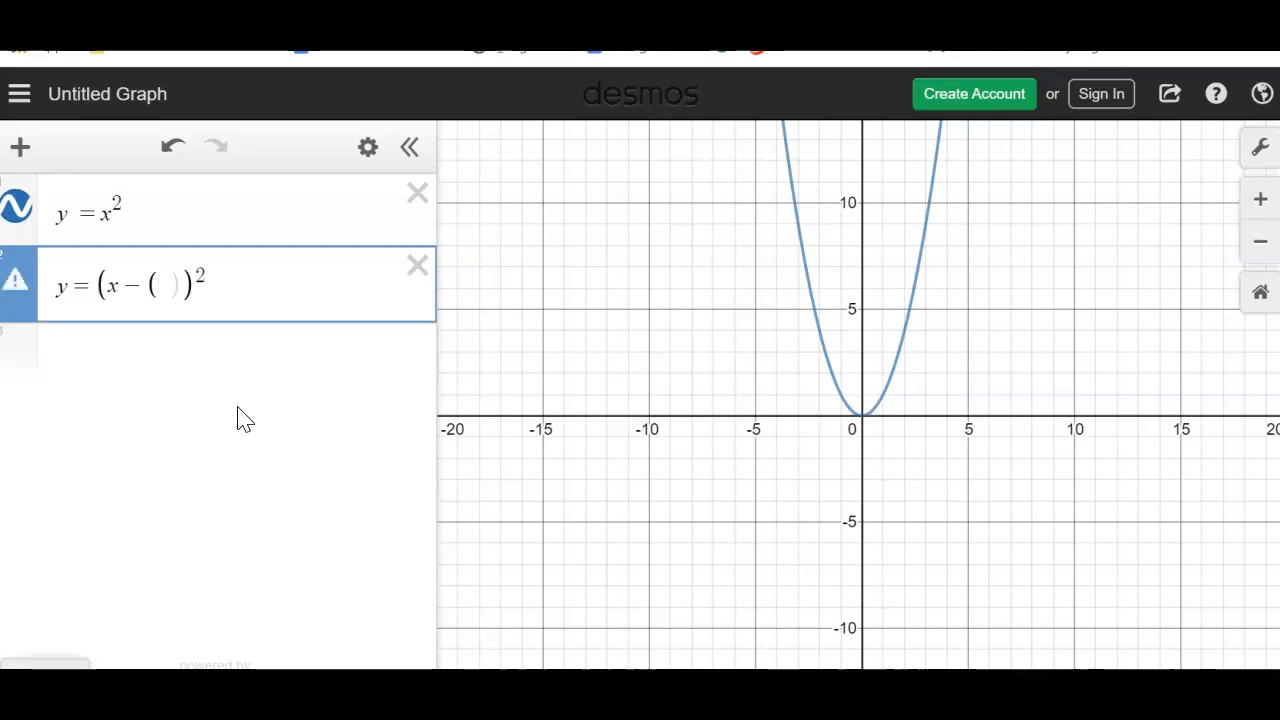
text(2)
key(BackSpace)
text(-2)
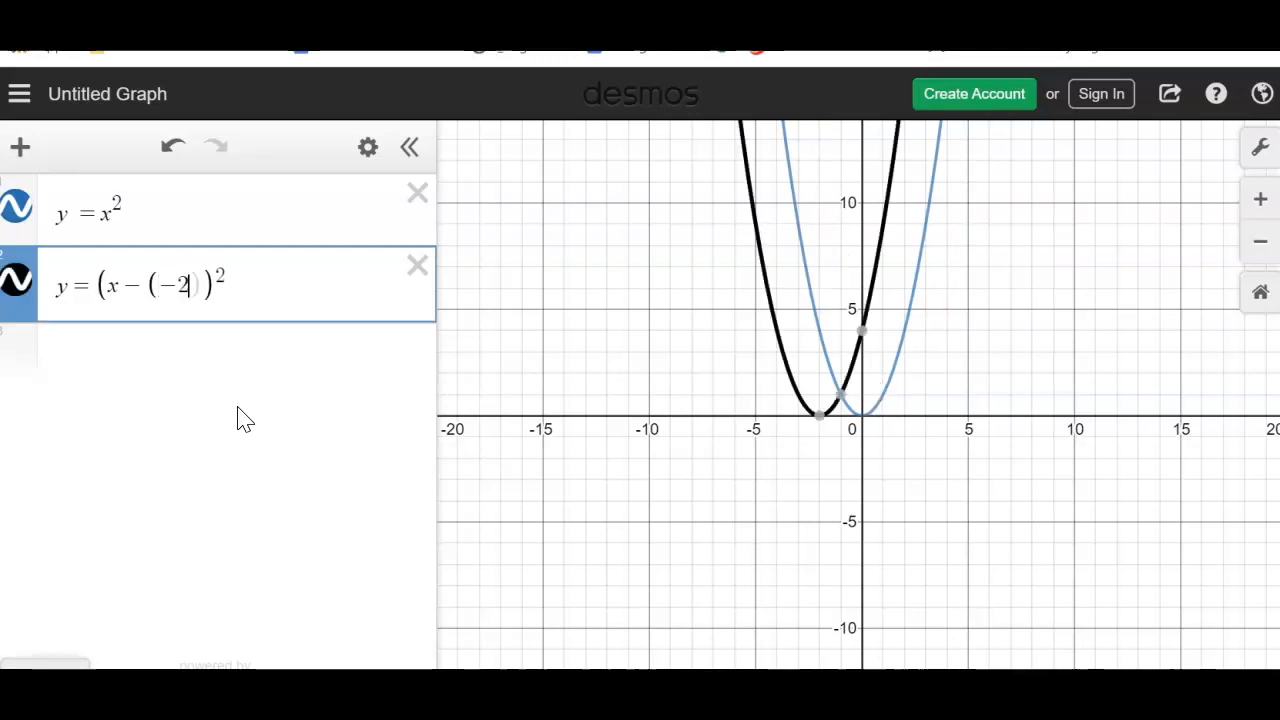
text())
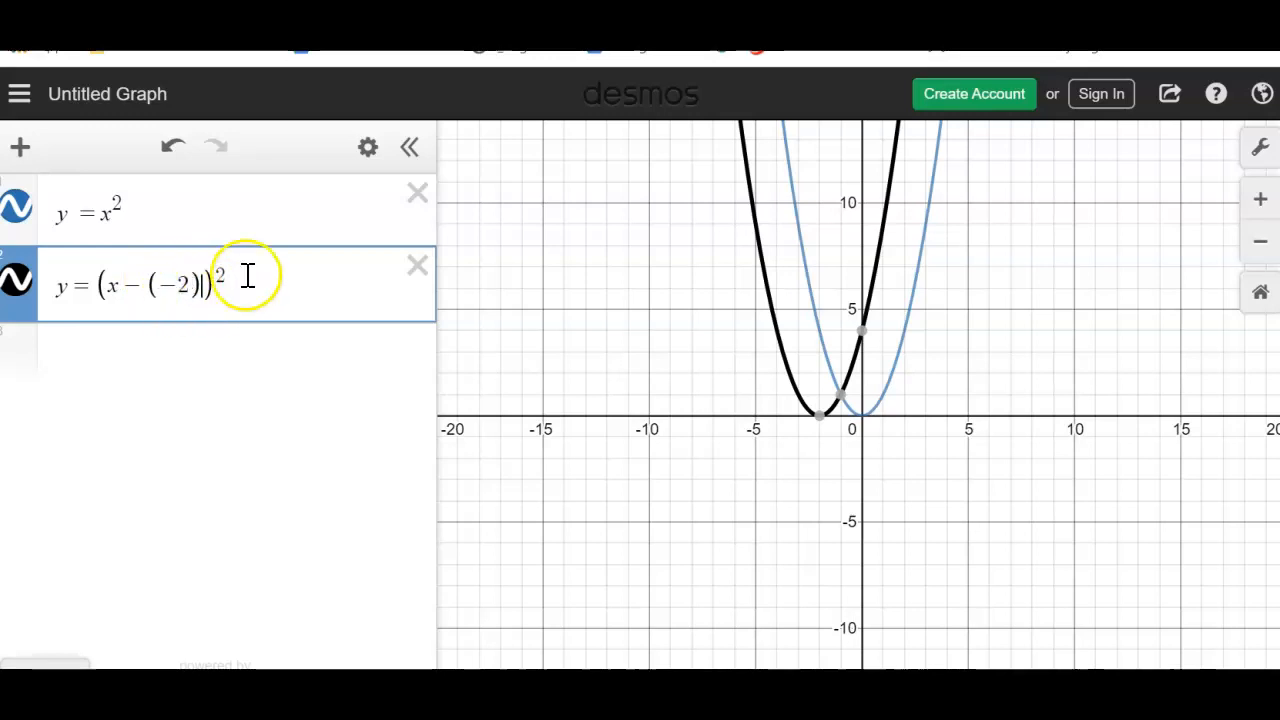
Step: Try graphing the simplified form y = (x + 2)^2 as a third equation and delete it
click(167, 356)
text(y )
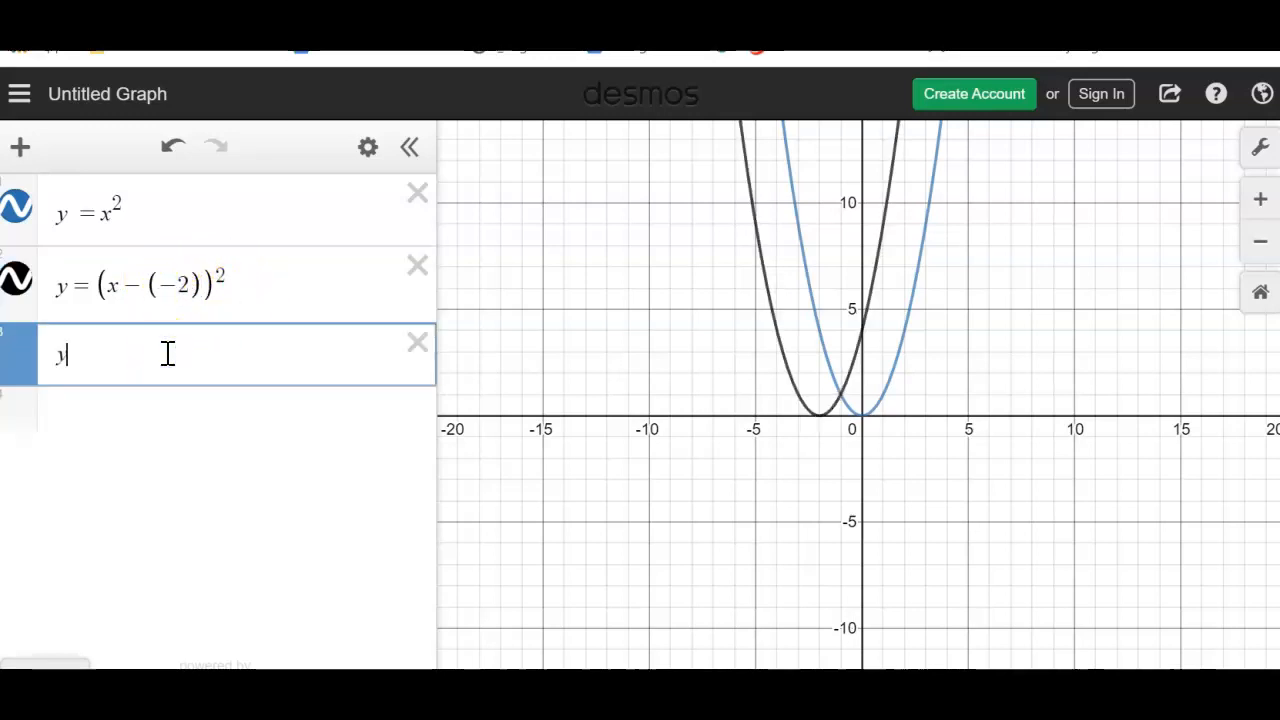
text(= (x )
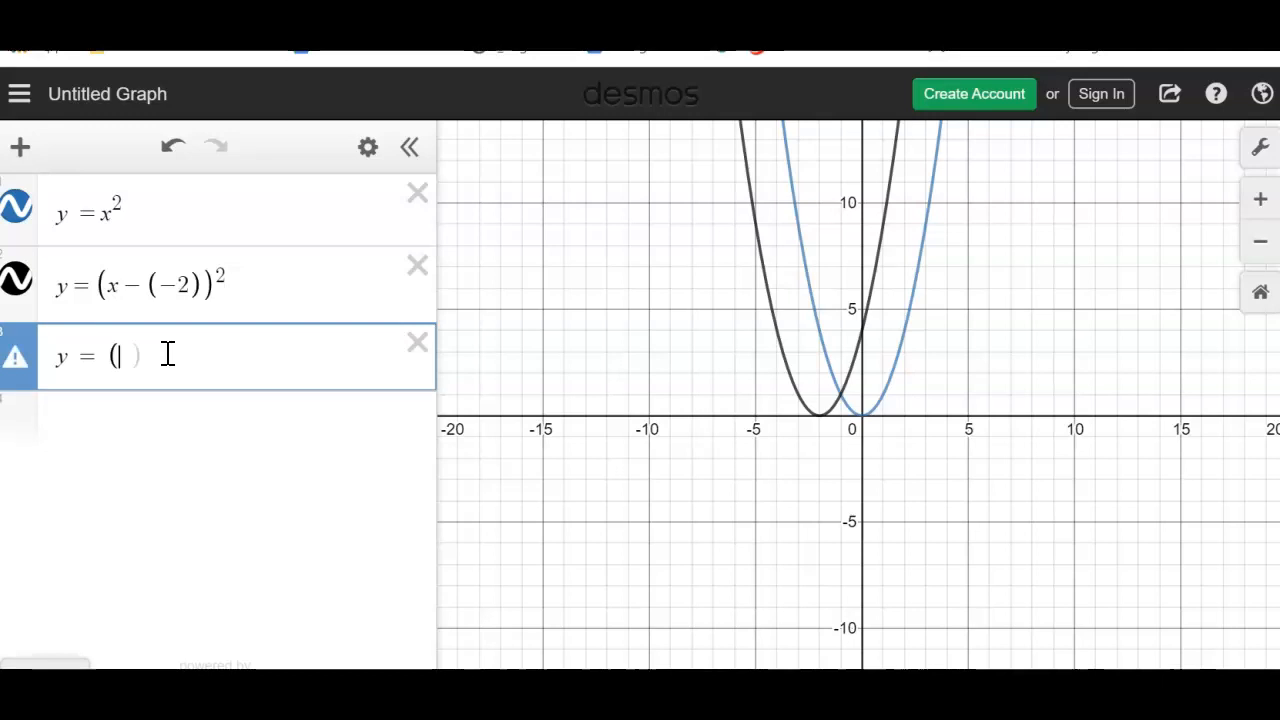
text(+ 2))
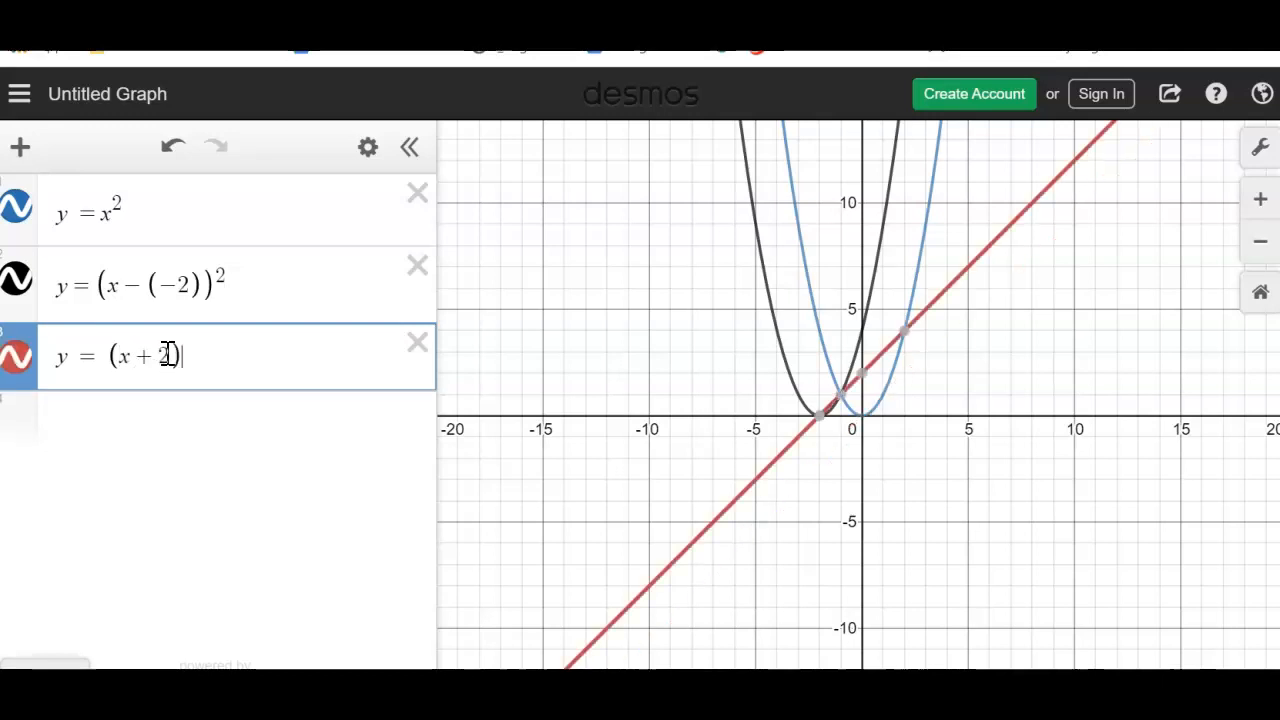
text(^2)
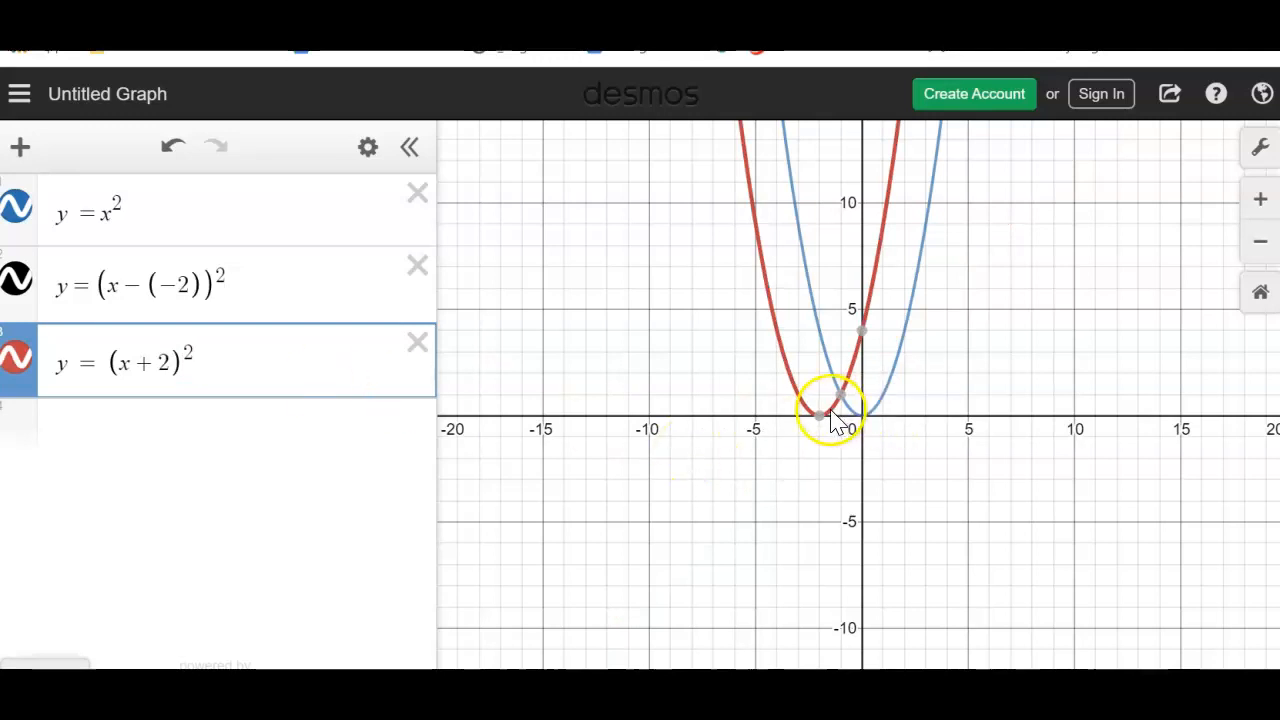
click(418, 344)
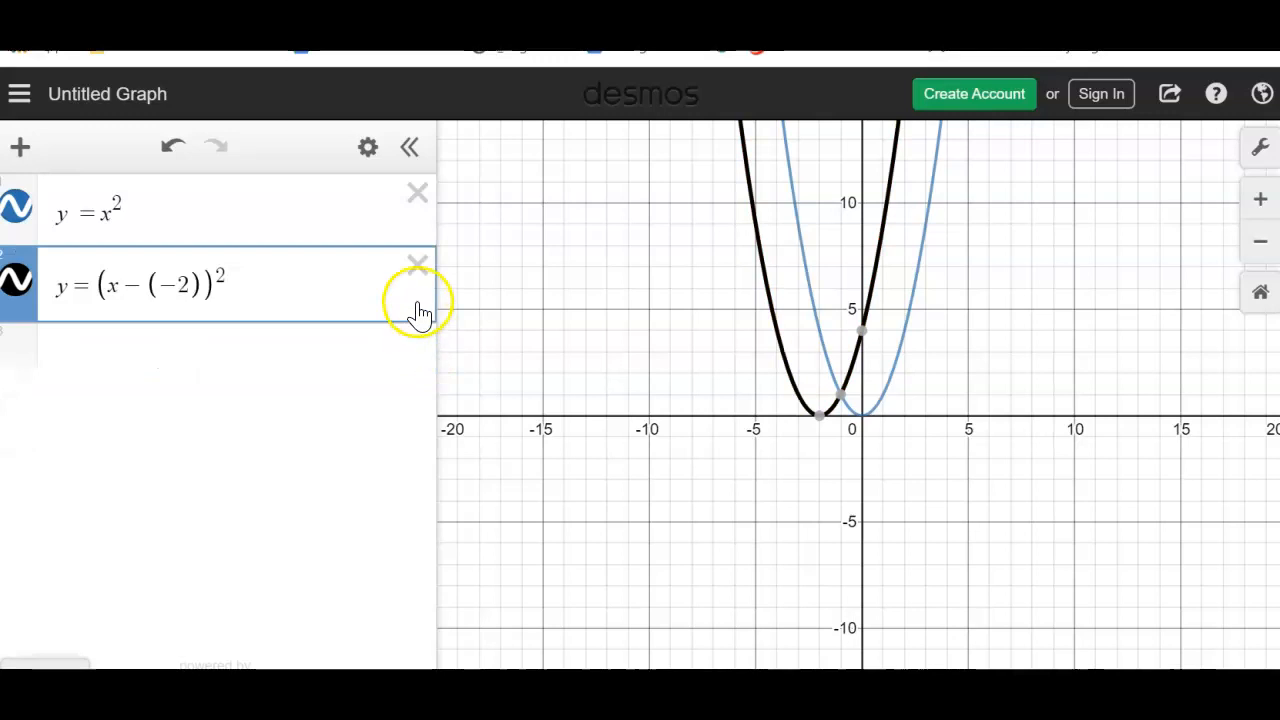
Step: Add y = (x + 2)^2 as the third equation, beneath y = (x - (-2))^2
click(295, 372)
text(y=)
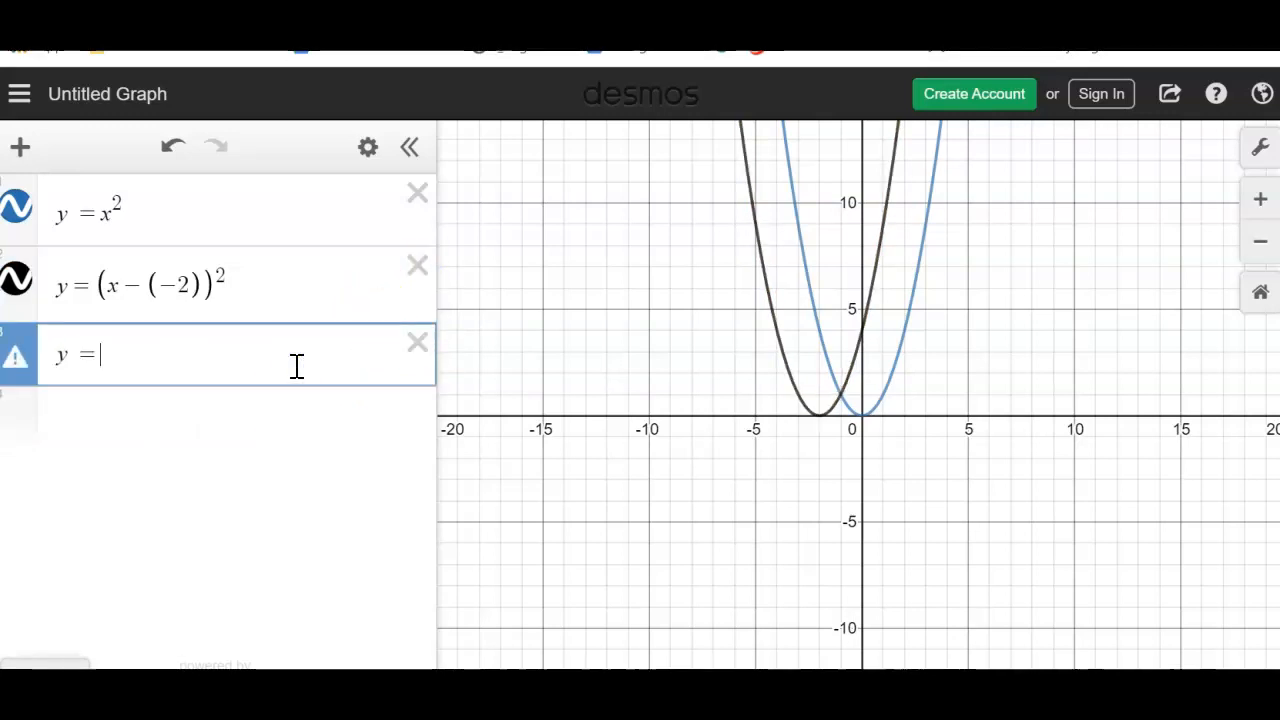
text((x)
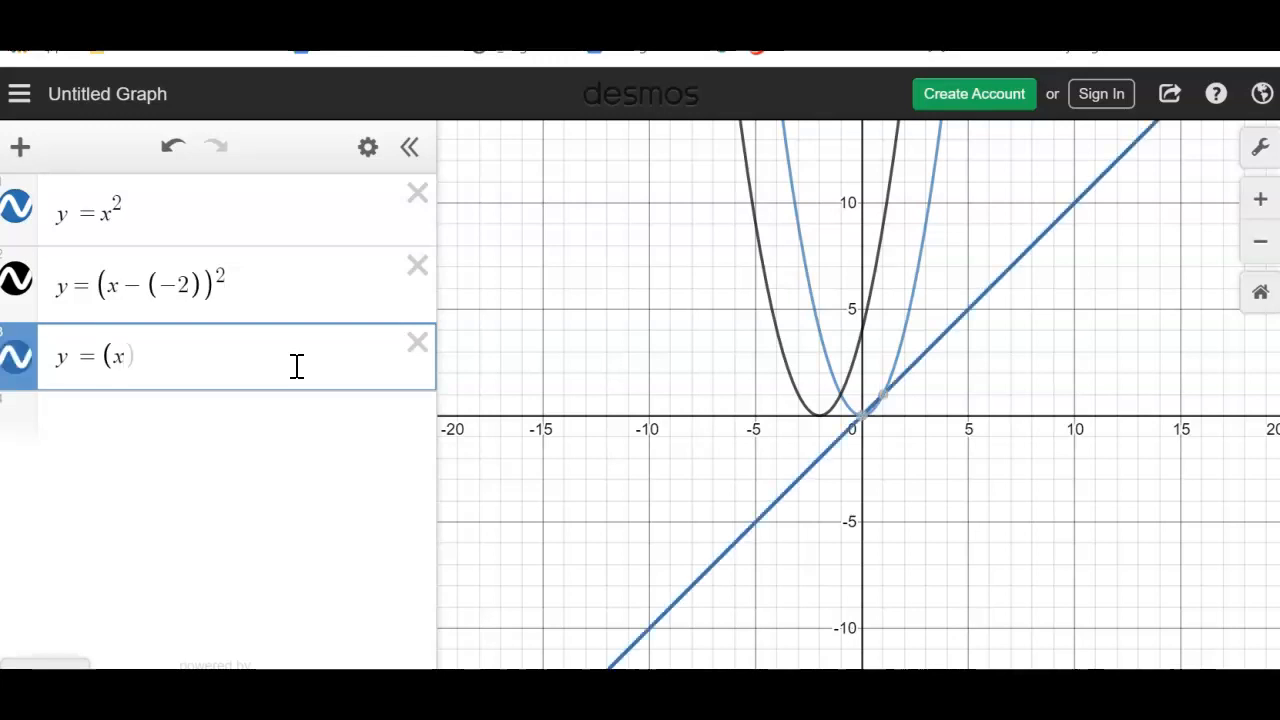
text(+2))
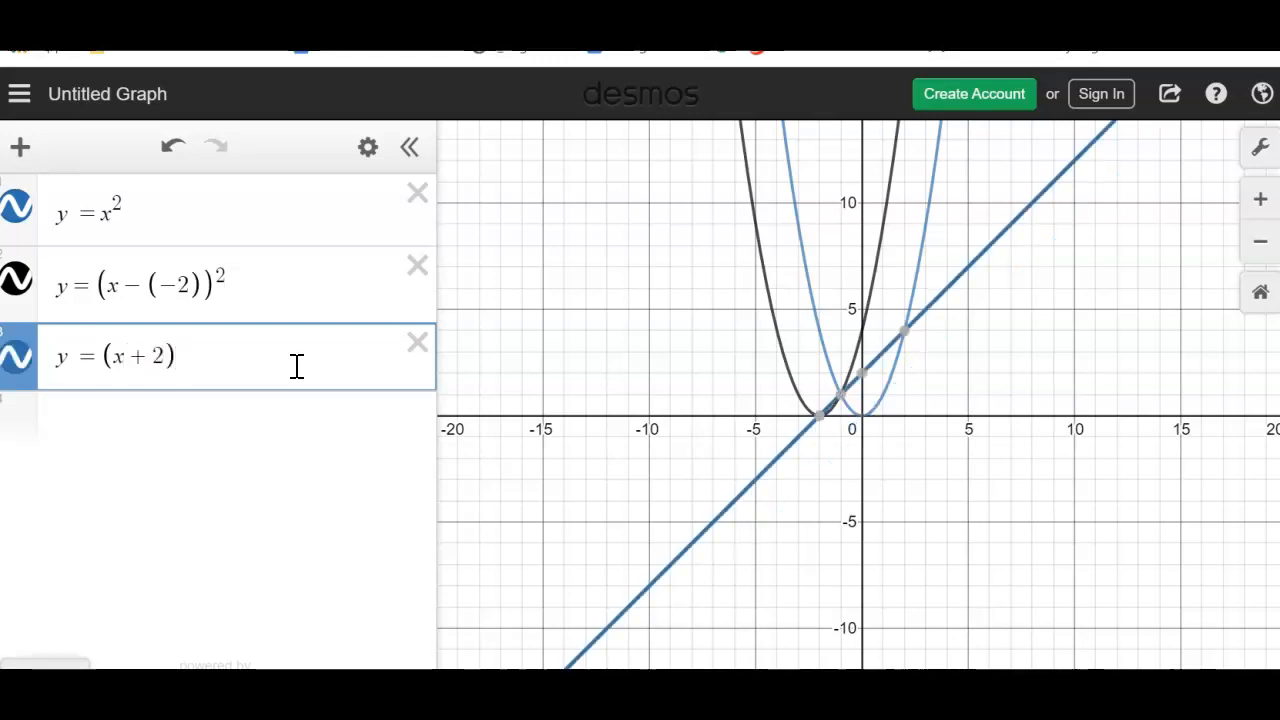
text(^2)
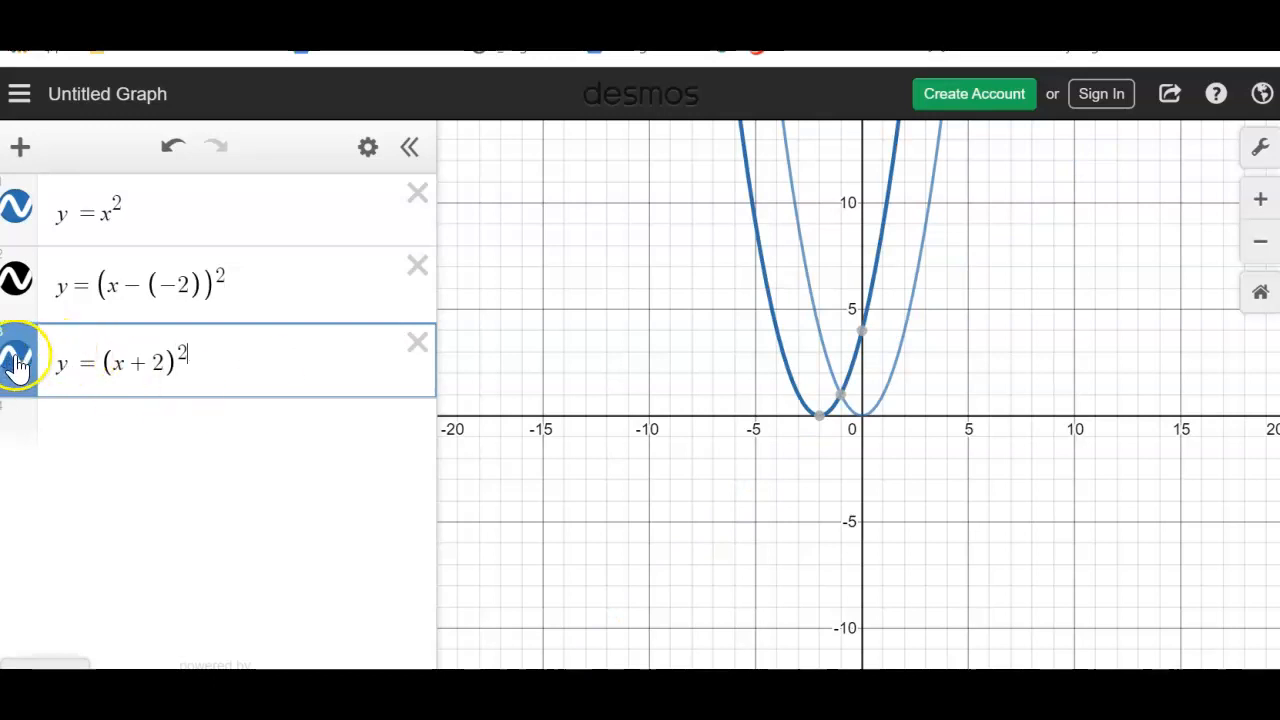
Step: Toggle the visibility of the y = (x - (-2))^2 and y = (x + 2)^2 curves to compare them
click(15, 282)
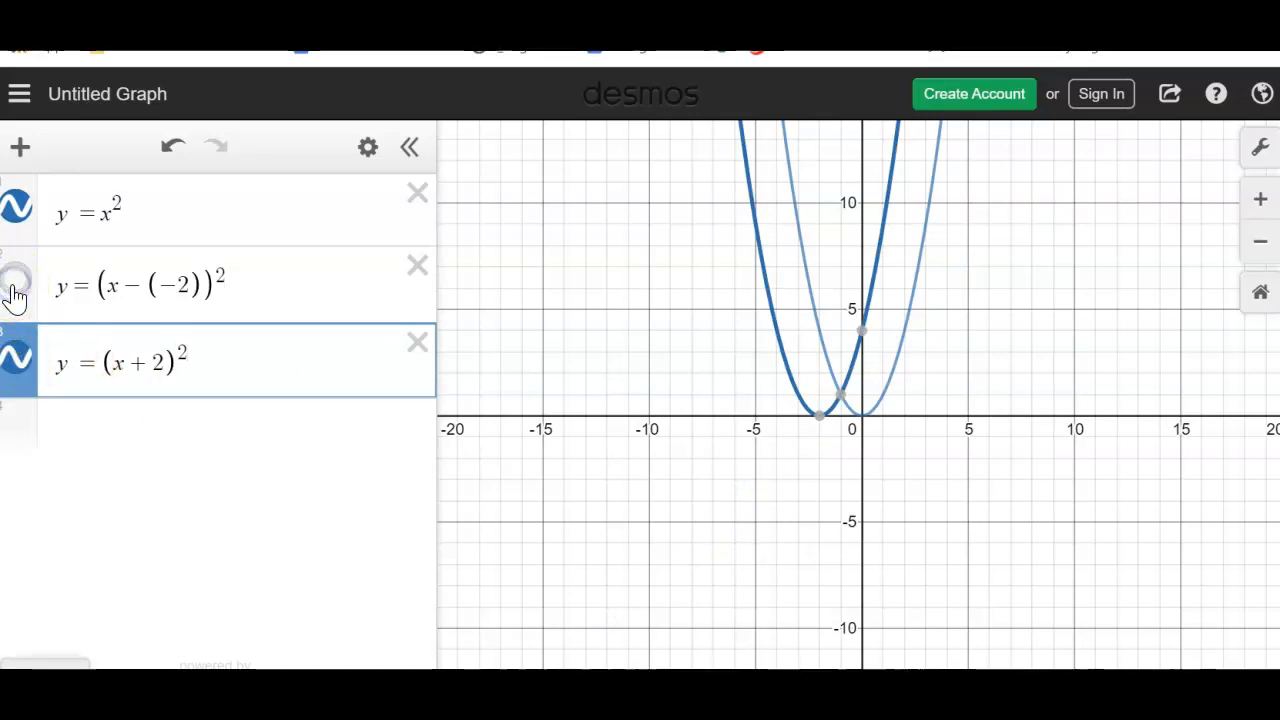
click(20, 365)
click(17, 280)
click(20, 365)
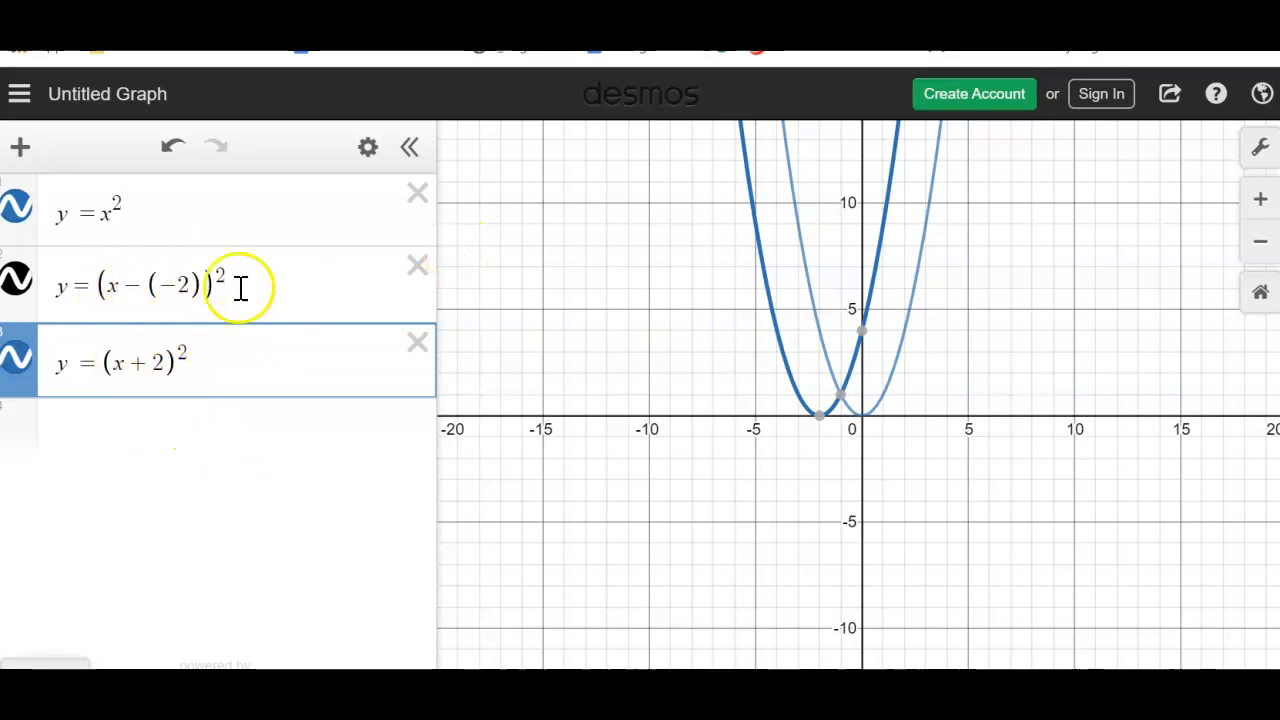
Step: Delete both shifted equations and the empty line, keeping only y = x^2
click(243, 430)
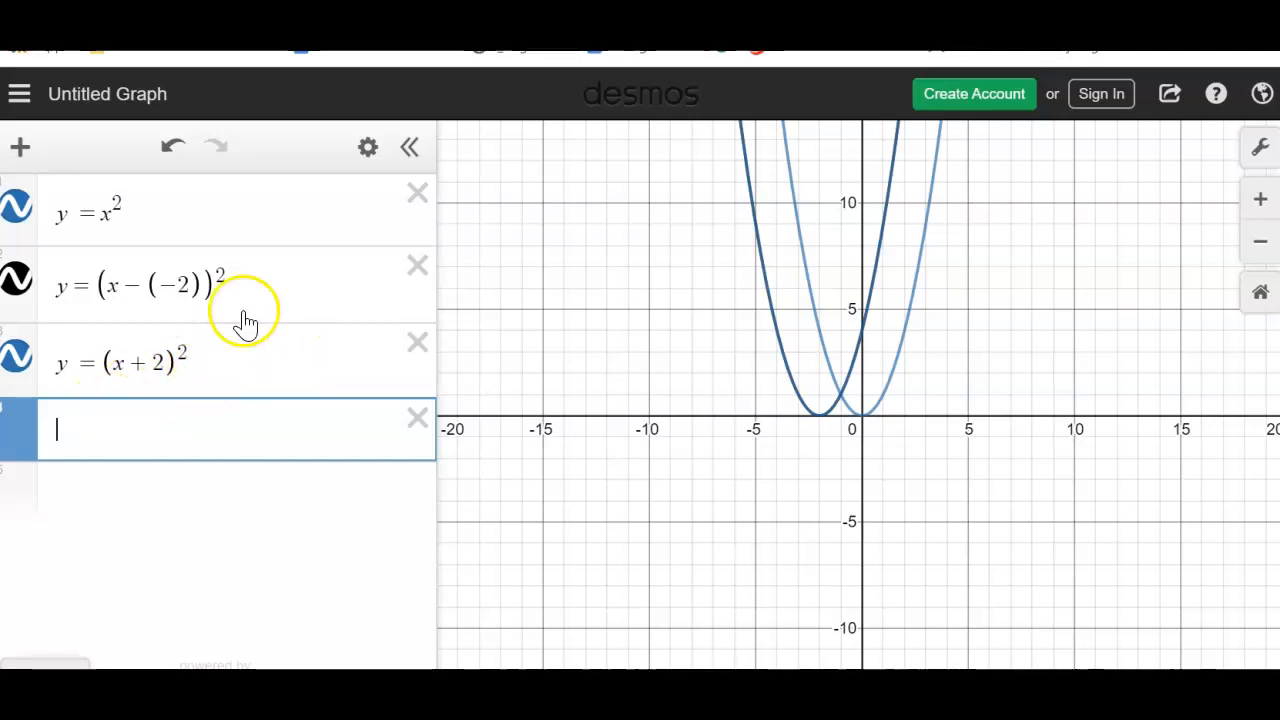
click(416, 268)
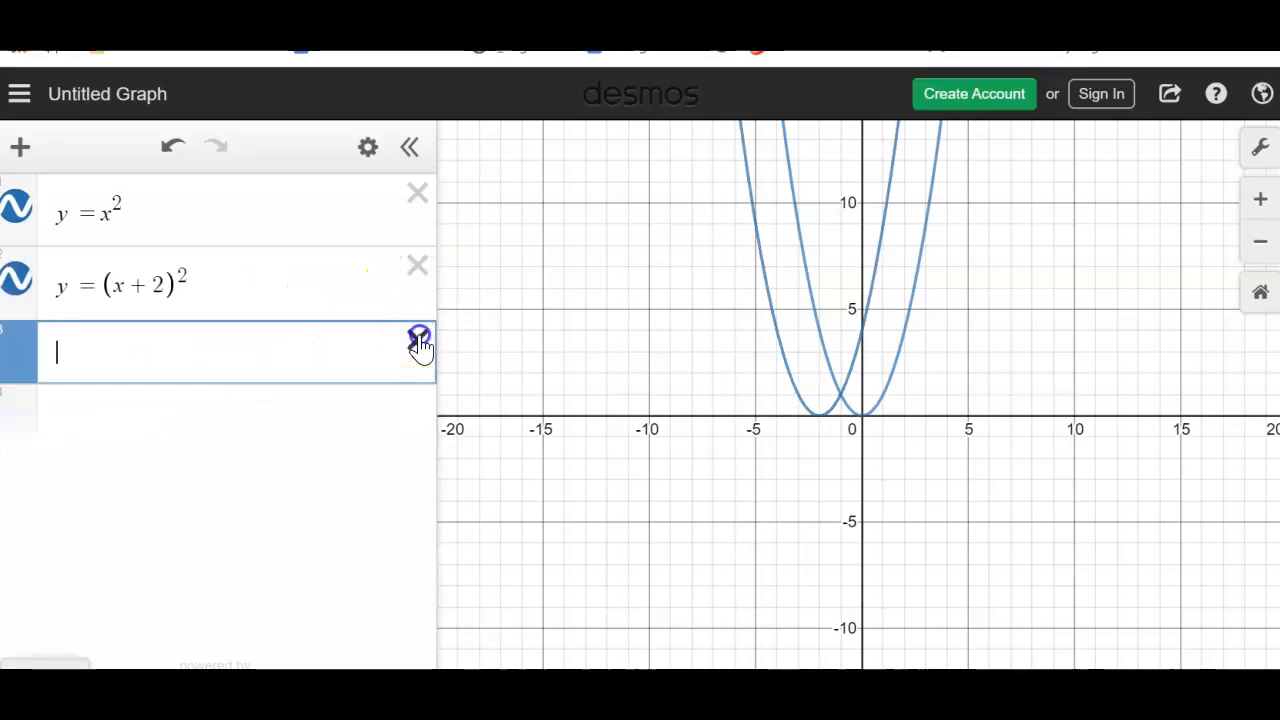
click(416, 337)
click(194, 281)
click(417, 266)
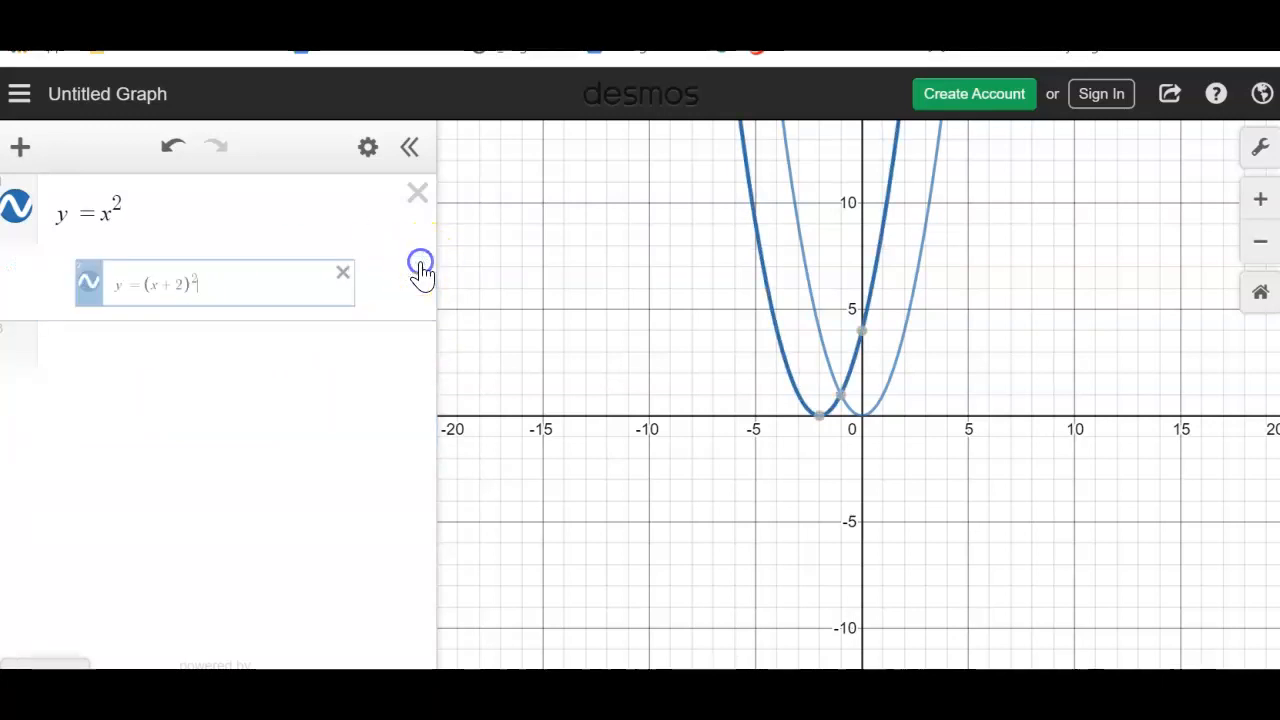
Step: Add a second equation, y = 2x^2, to graph a vertically stretched parabola against y = x^2
click(136, 267)
text(y)
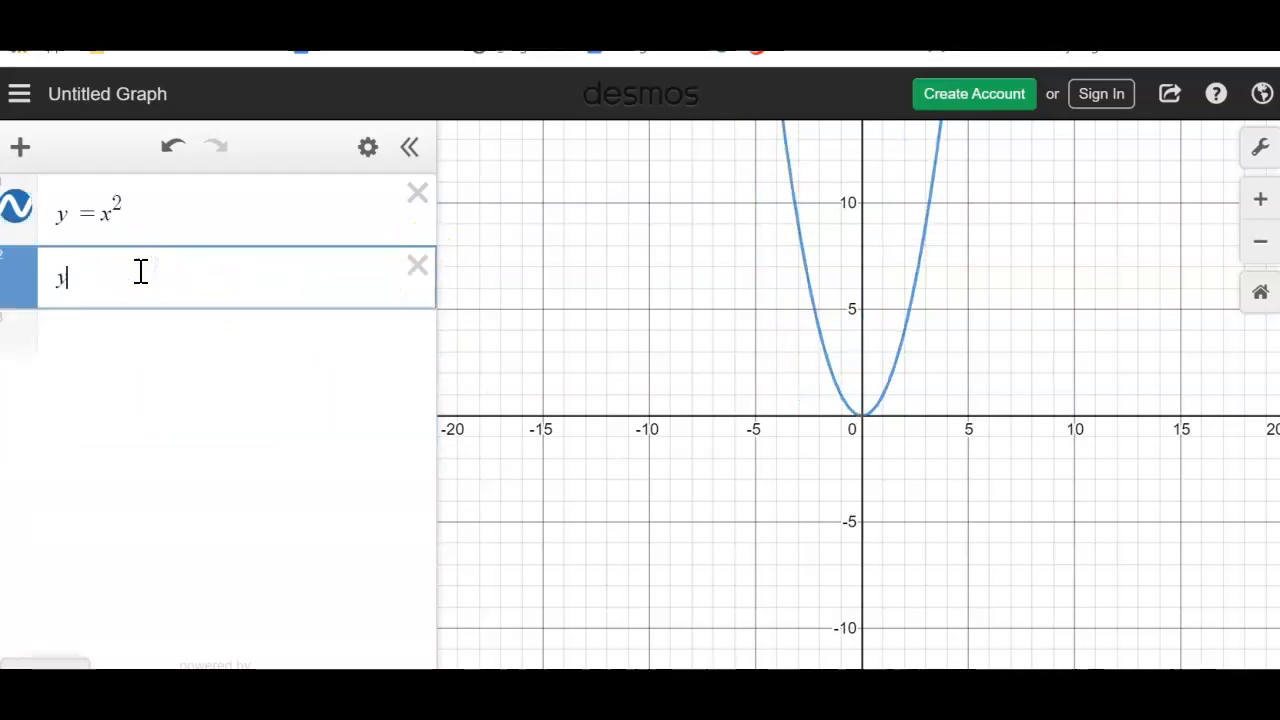
text( = 2x)
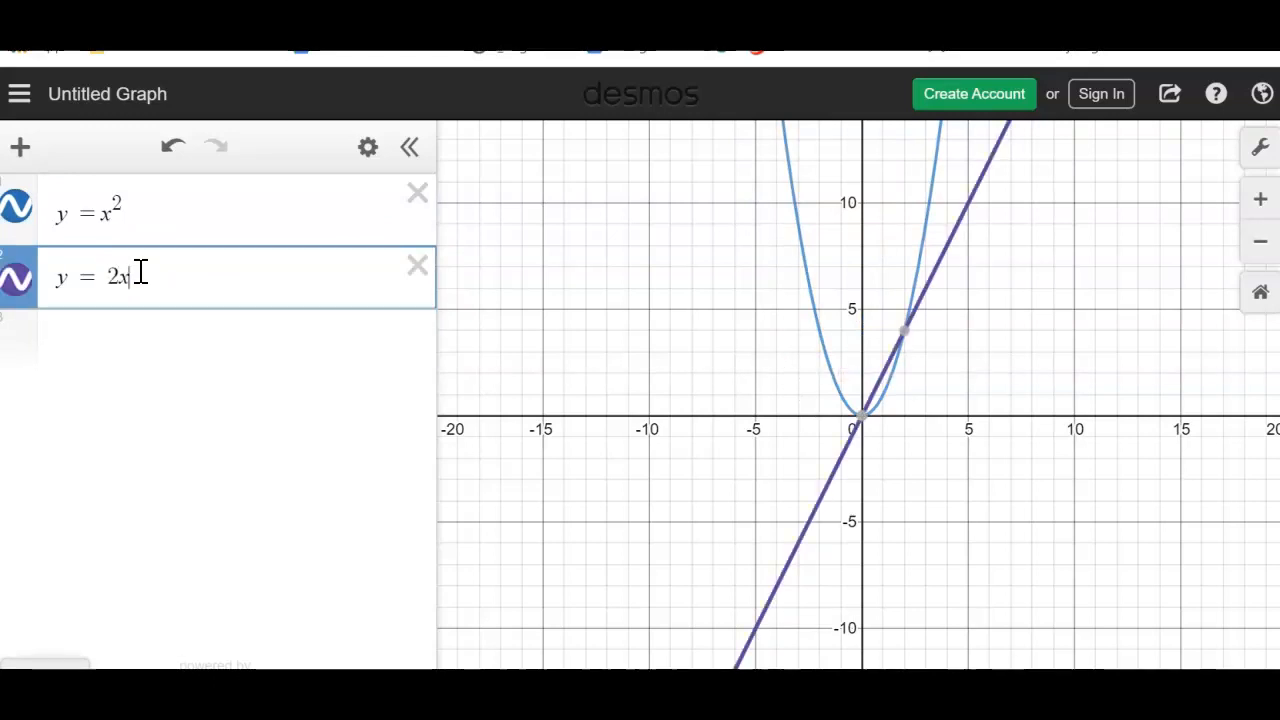
text(^2)
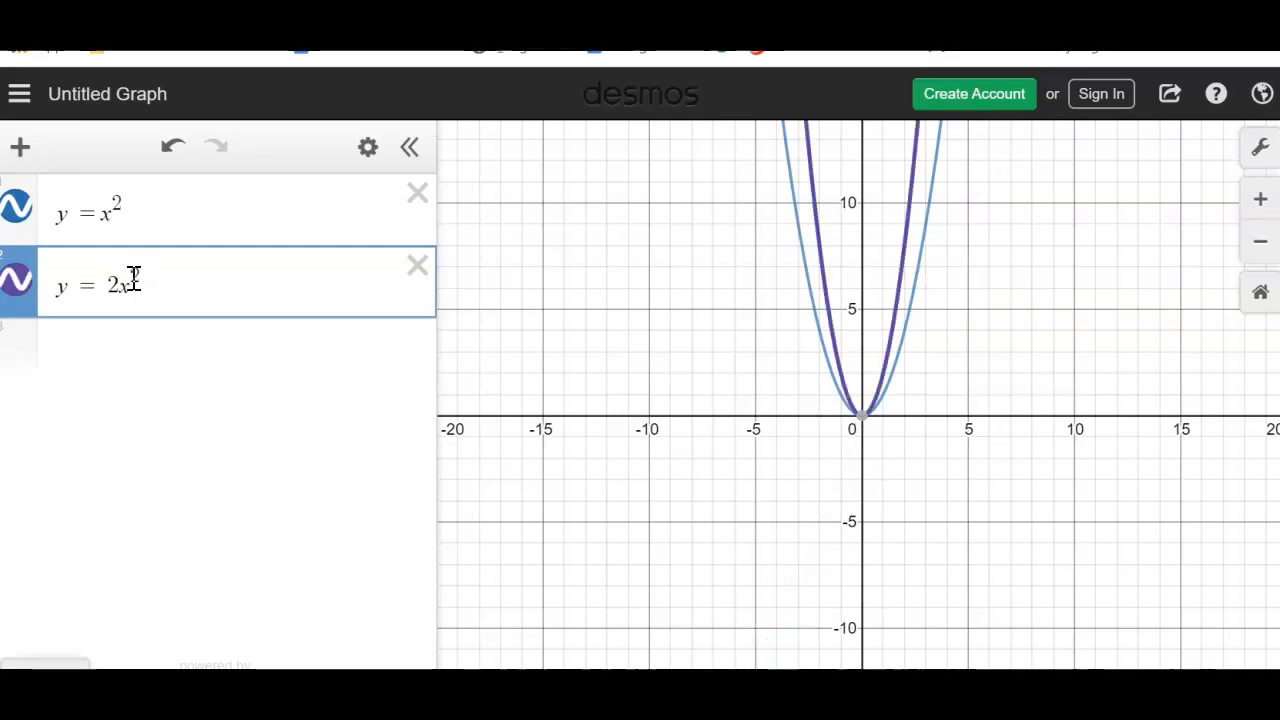
Step: Change the coefficient in the second equation to 3 and after that to 4, graphing narrower parabolas against y = x^2
click(122, 281)
key(BackSpace)
text(3x^)
click(200, 390)
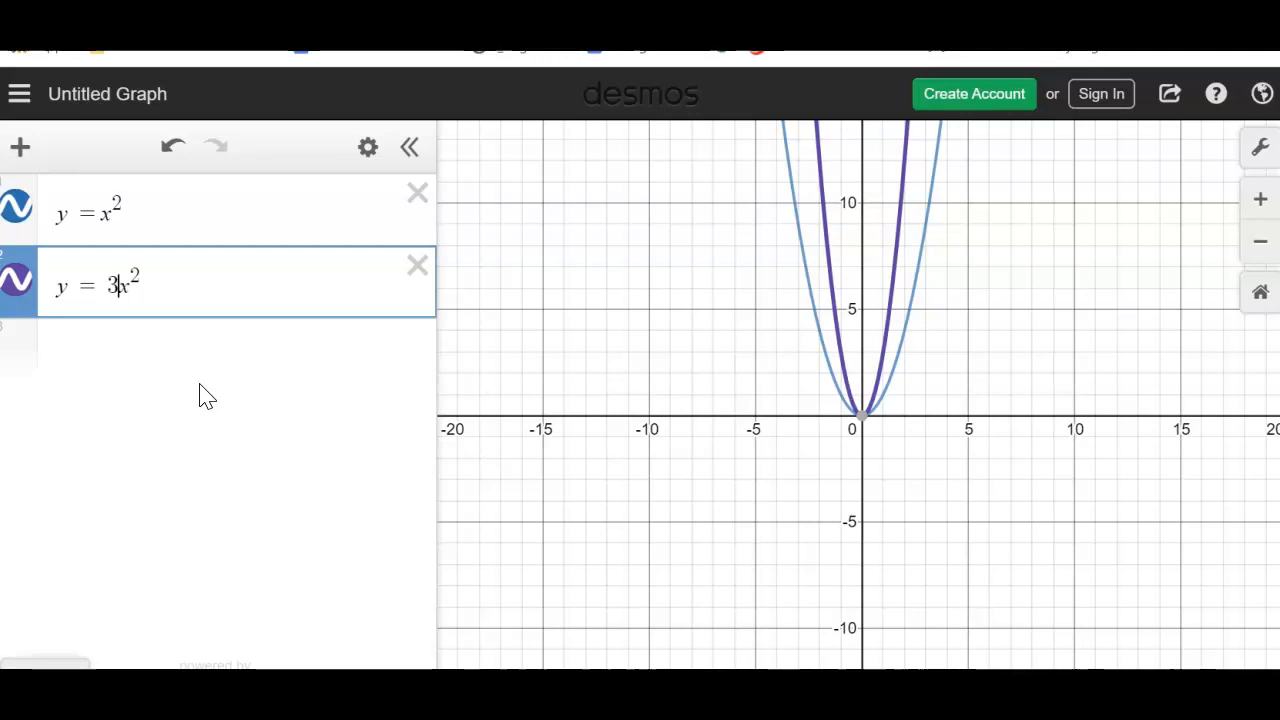
key(BackSpace)
text(4)
click(186, 390)
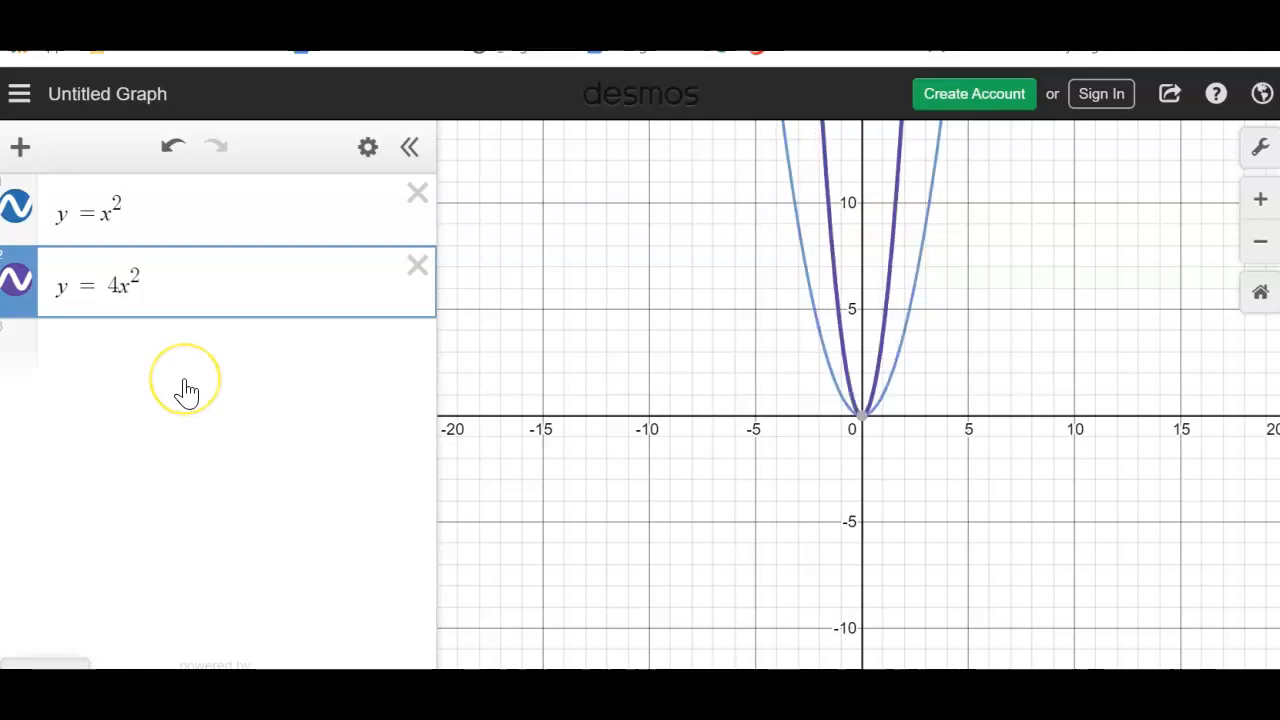
Step: Replace the second equation's coefficient with the fraction 1/4 and after that 1/6 to graph wider parabolas
key(BackSpace)
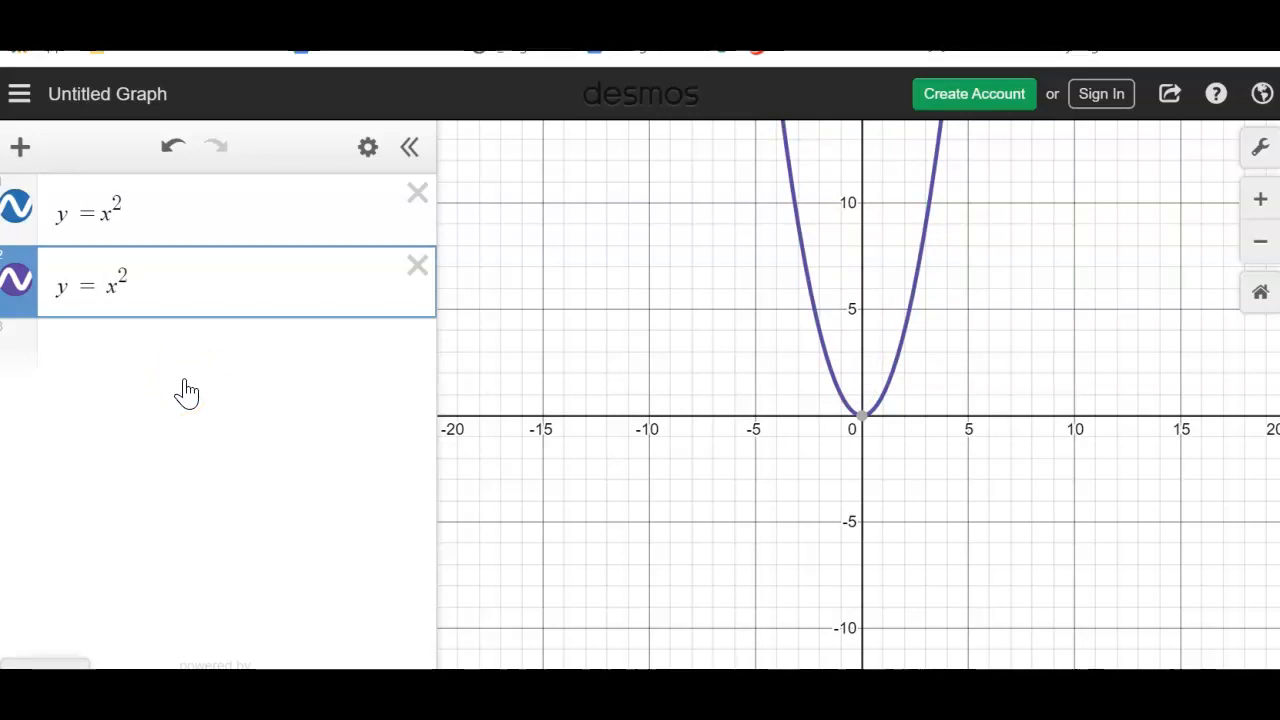
text(1/4)
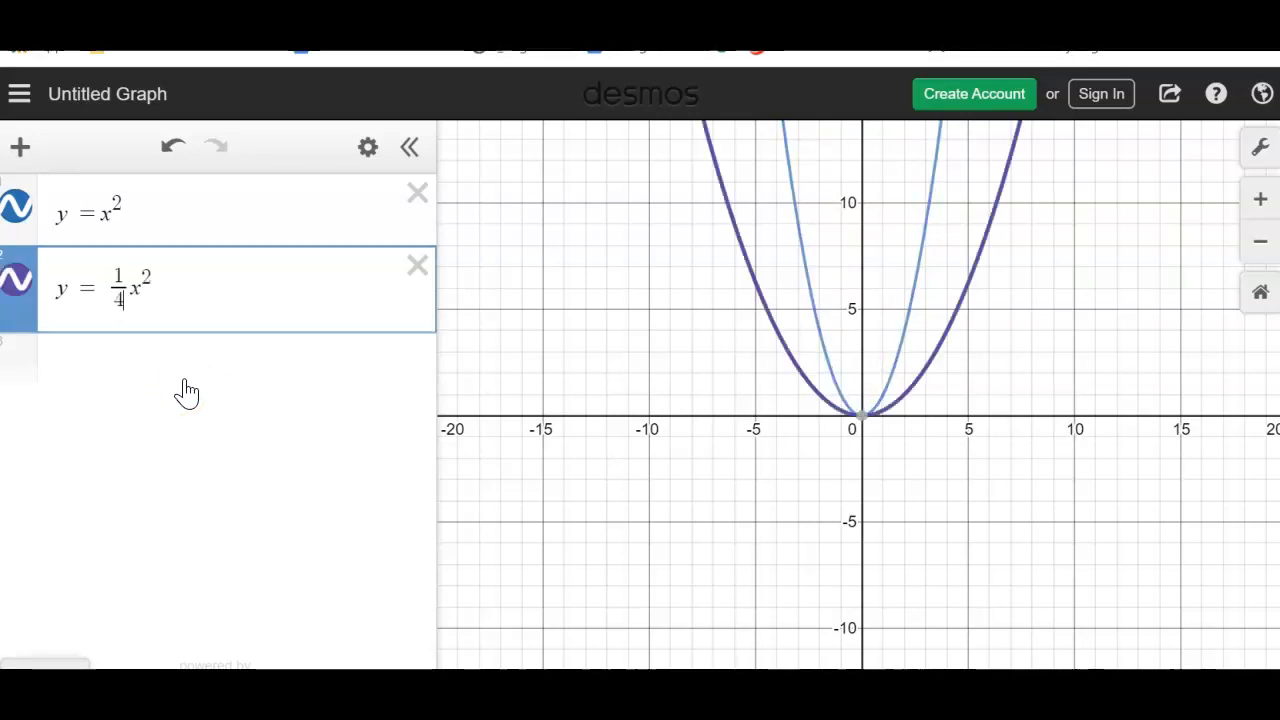
key(BackSpace)
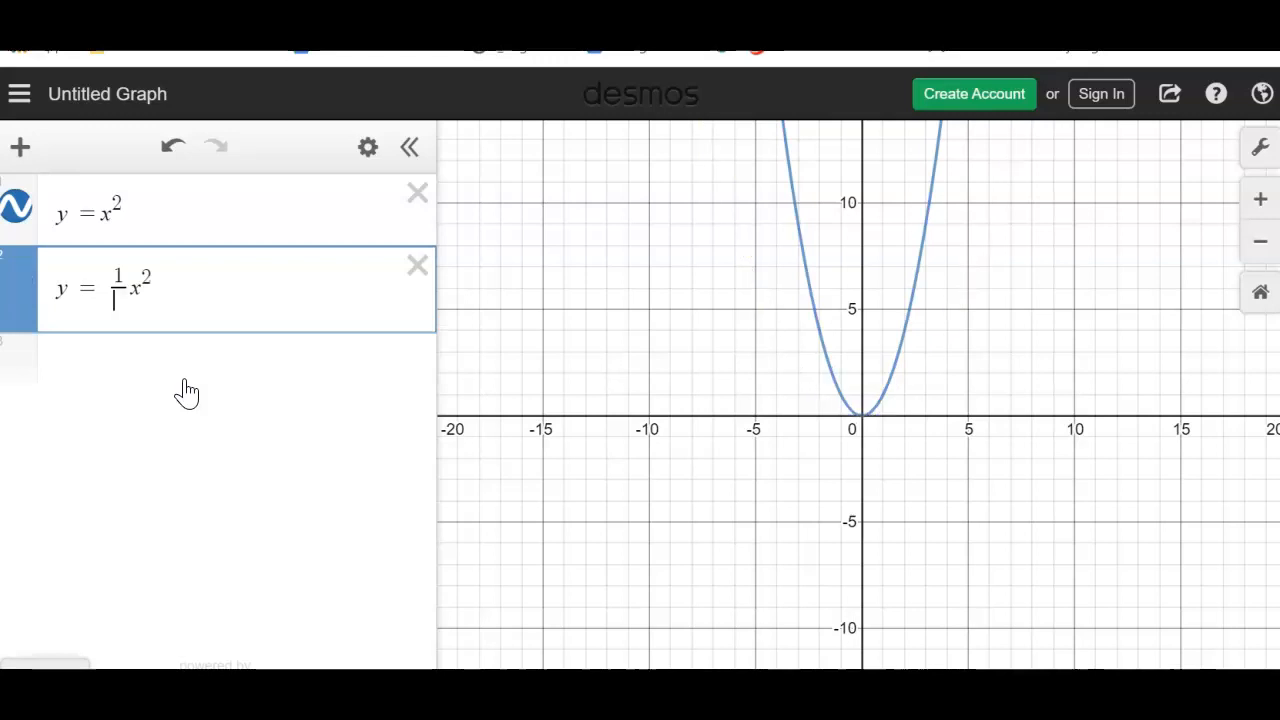
text(6)
Step: Remove the fraction and make the second equation y = -x^2 to reflect the parabola across the x-axis
key(BackSpace)
key(BackSpace)
key(BackSpace)
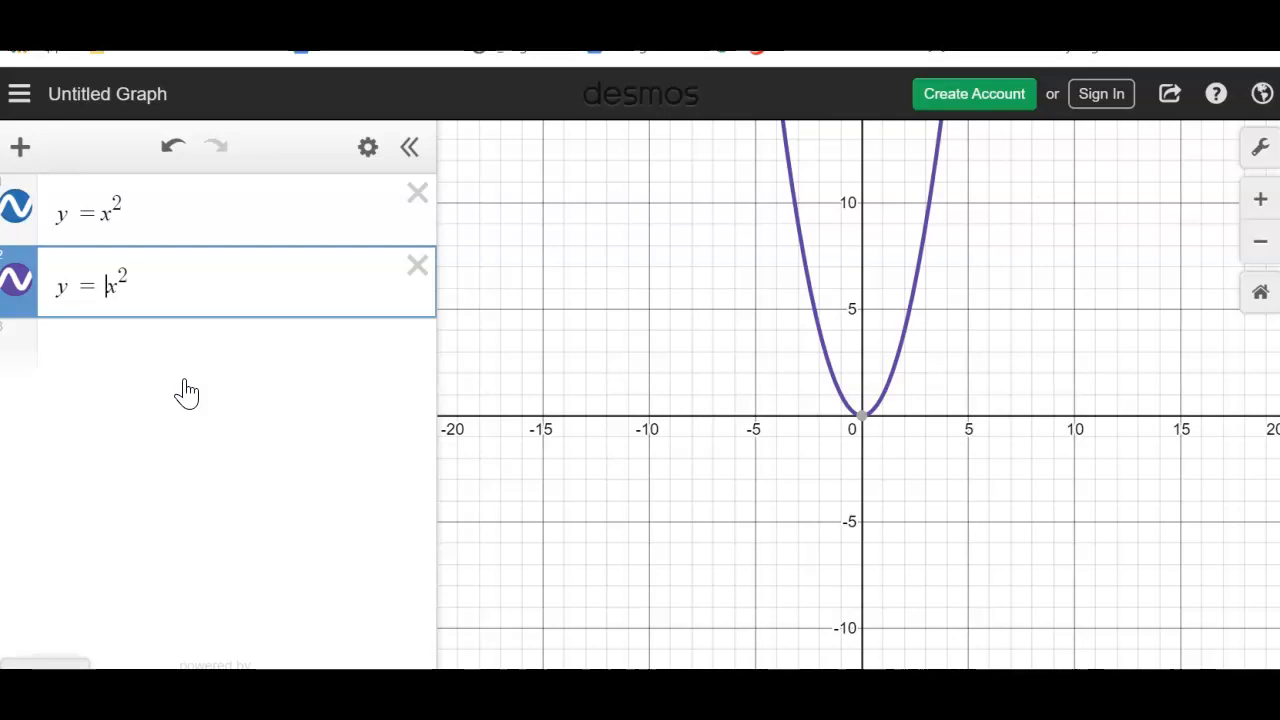
text(-)
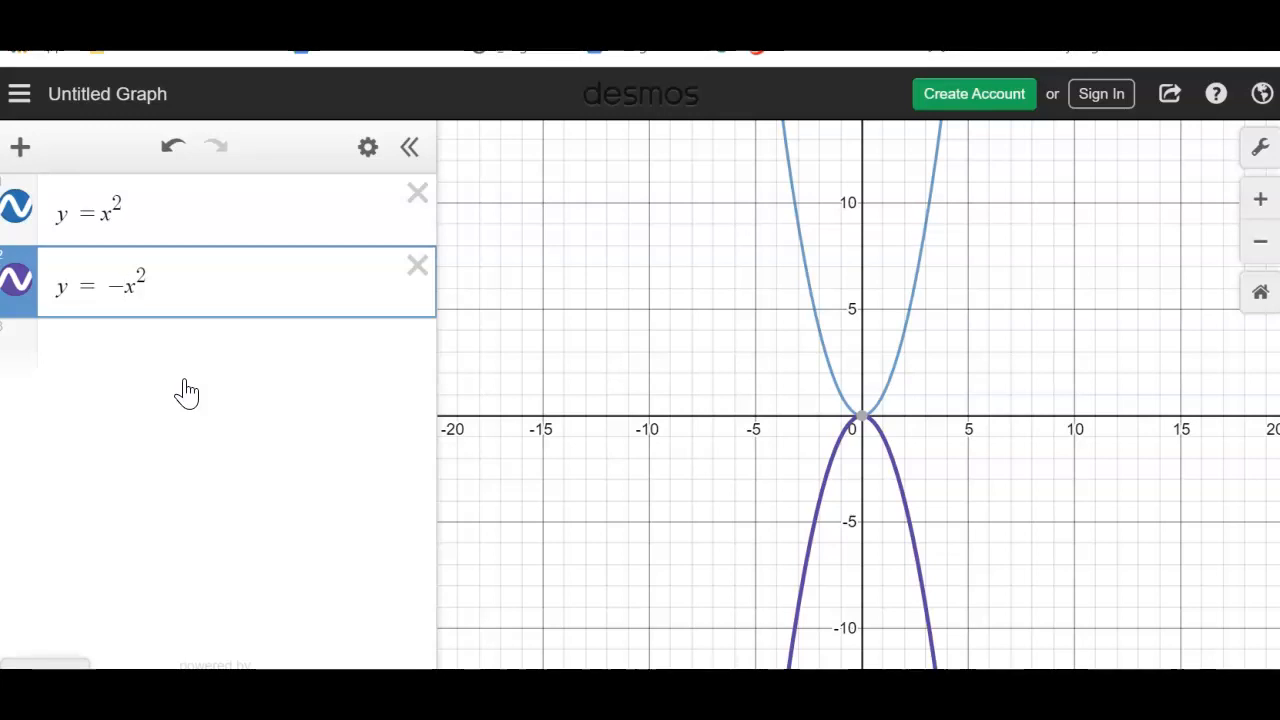
Step: Rewrite the second equation as y = 2(x - 3)^2 to combine a vertical stretch with a horizontal shift
key(BackSpace)
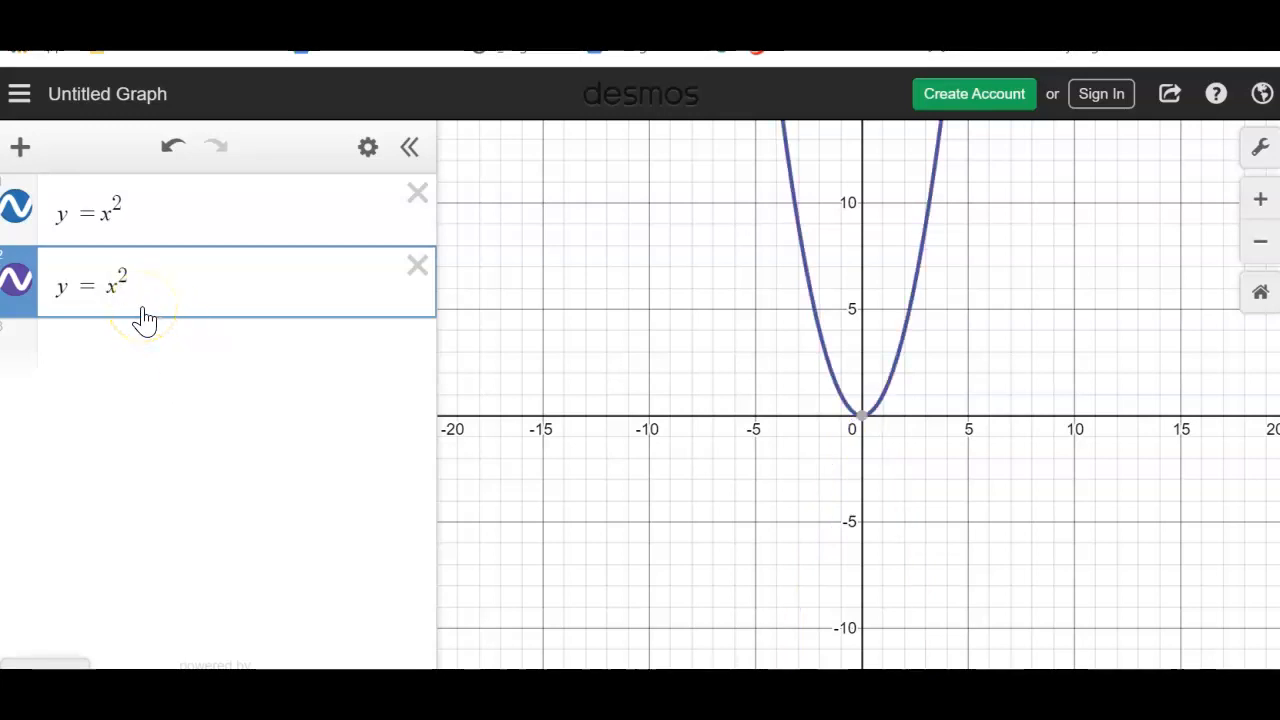
text(2)
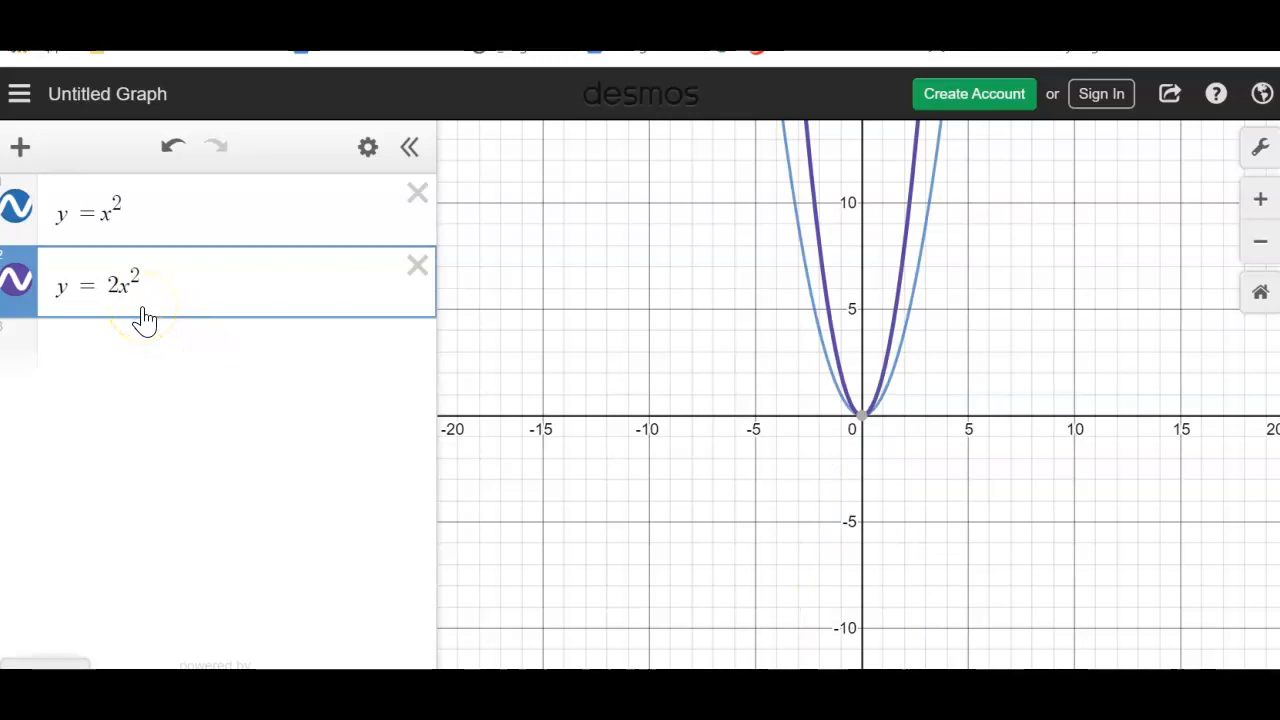
text((x)
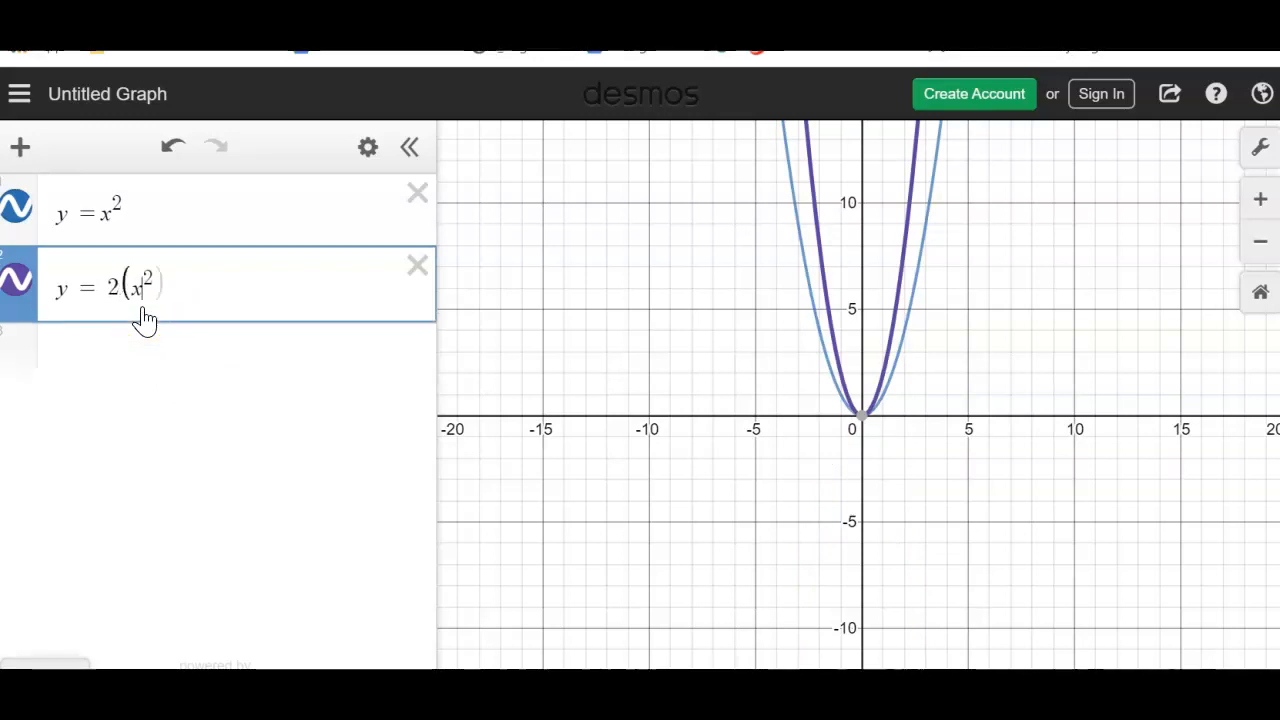
text(-))
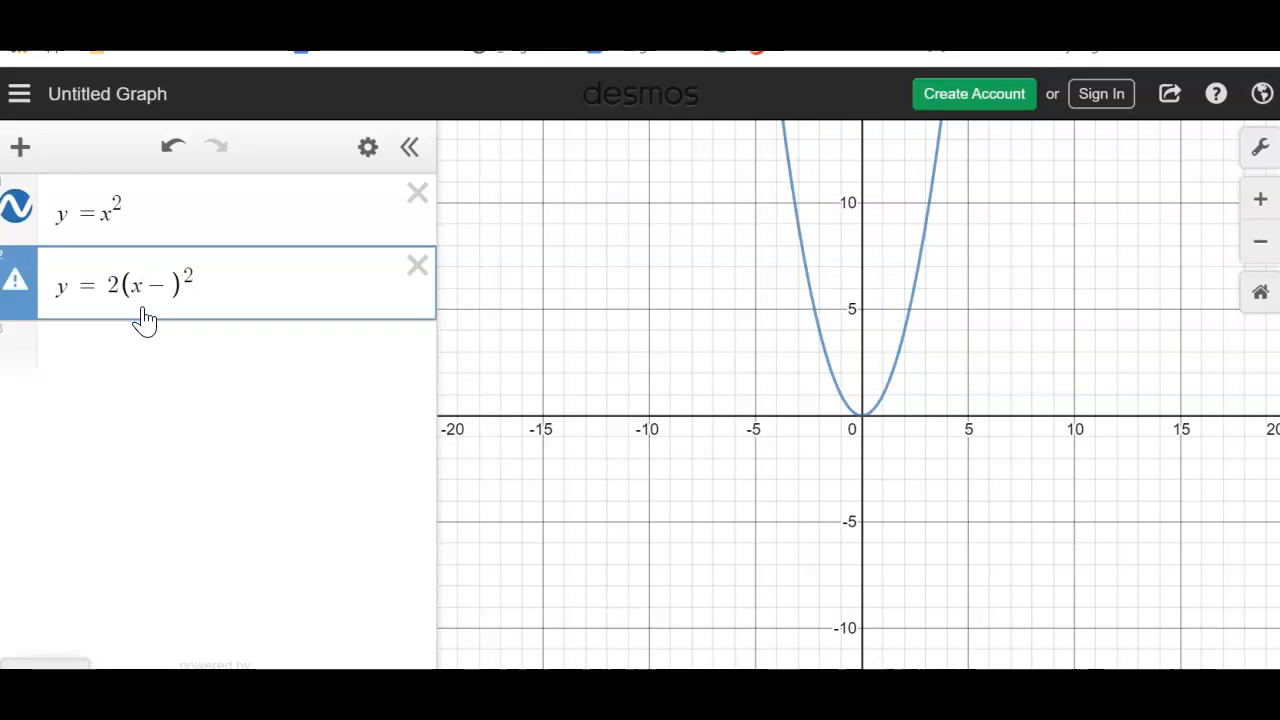
text(3)
key(Right)
key(Right)
key(Right)
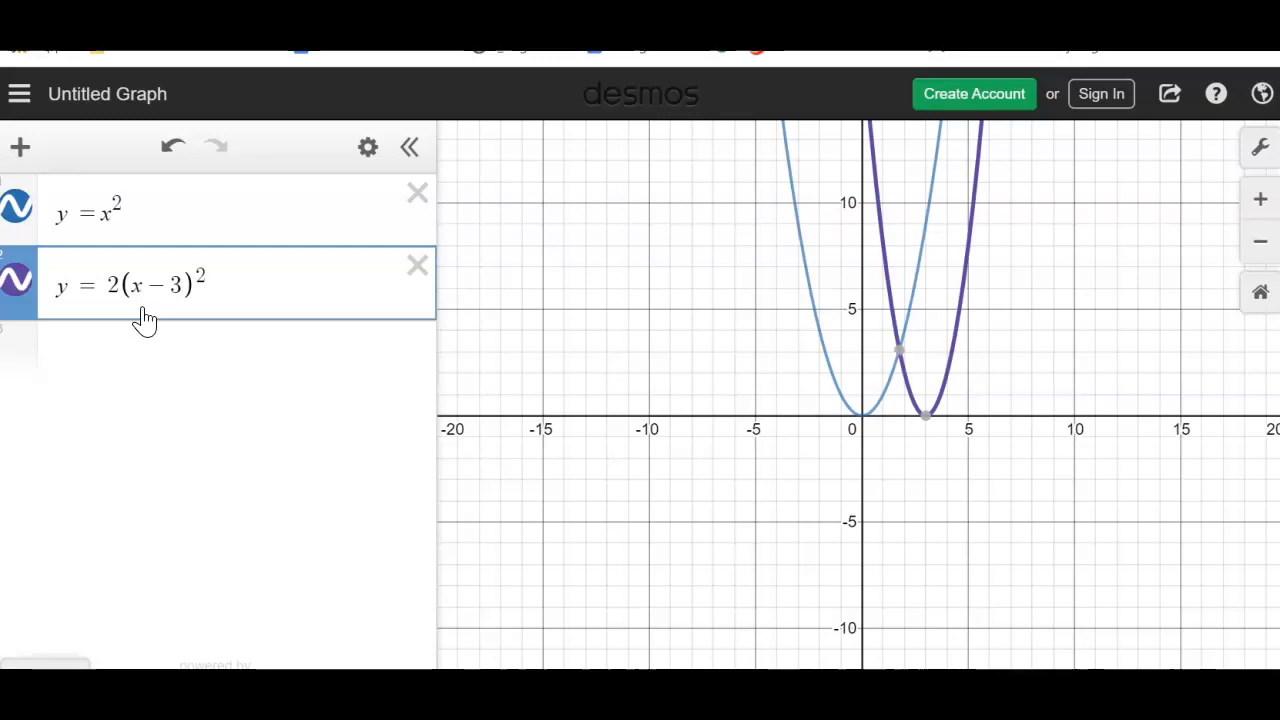
Step: Add + 4 to the end of the second equation and toggle its curve off and on to compare it with y = x^2
text(+4)
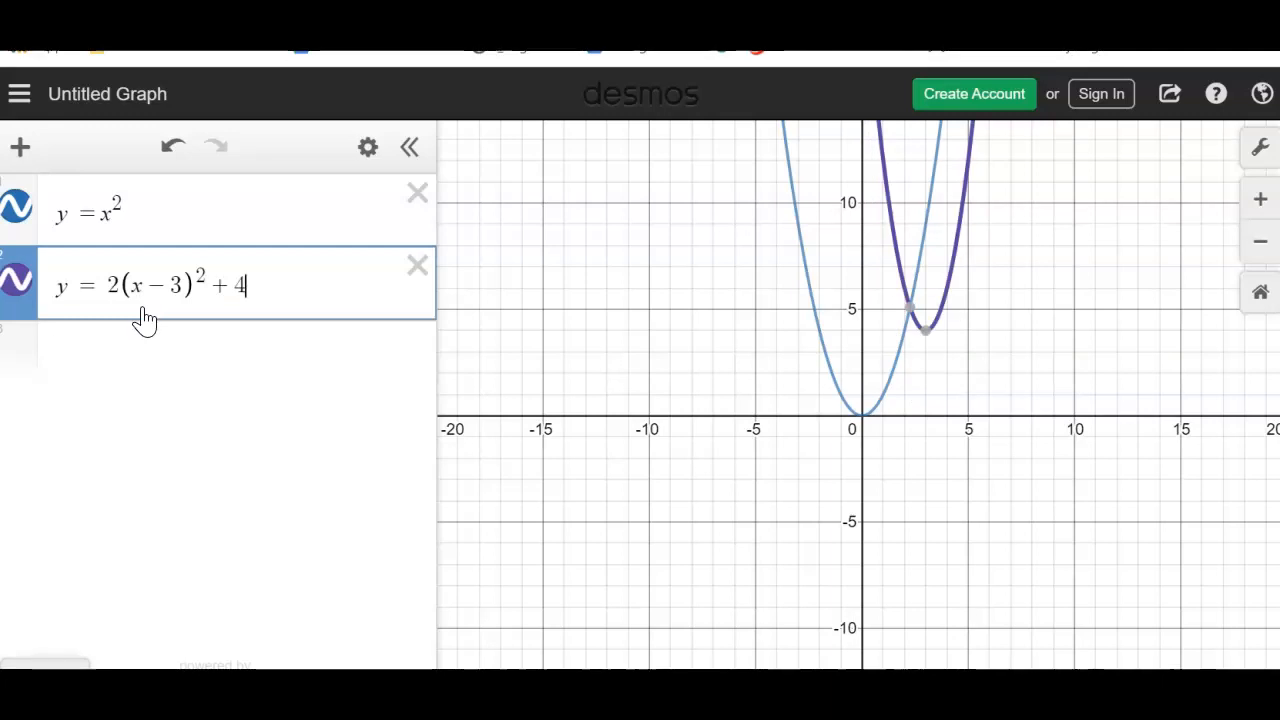
click(17, 288)
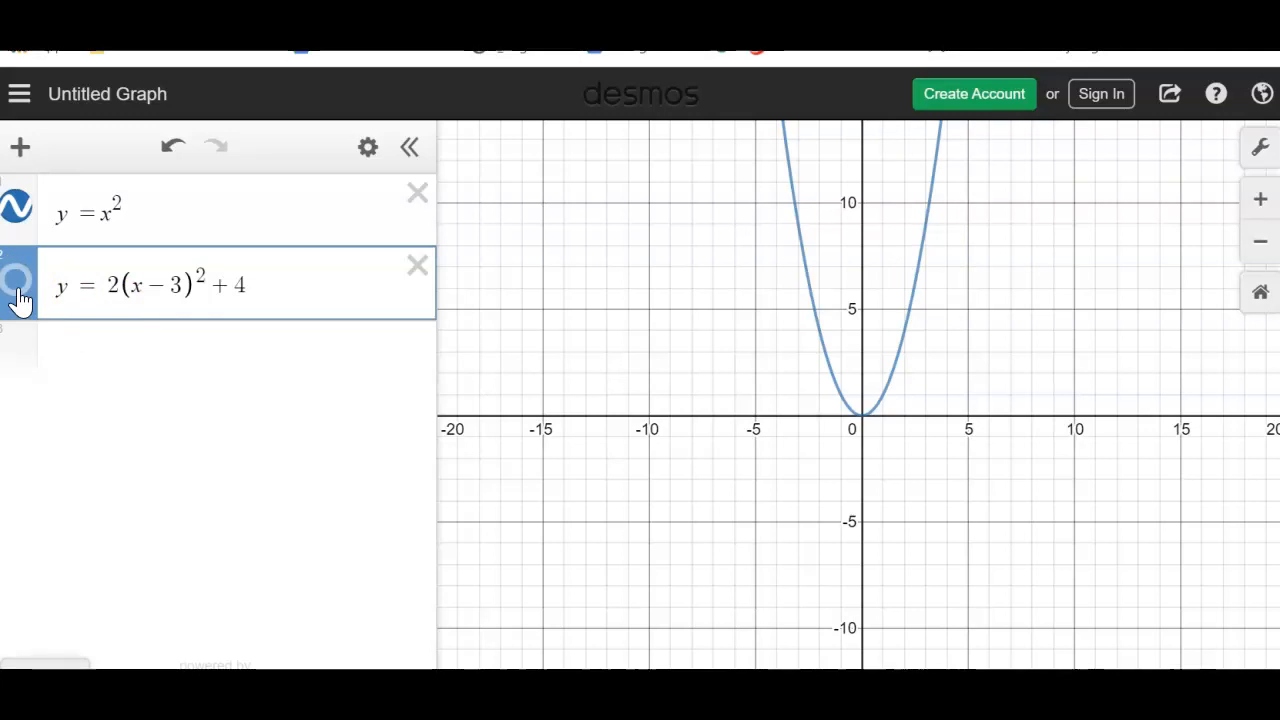
click(19, 292)
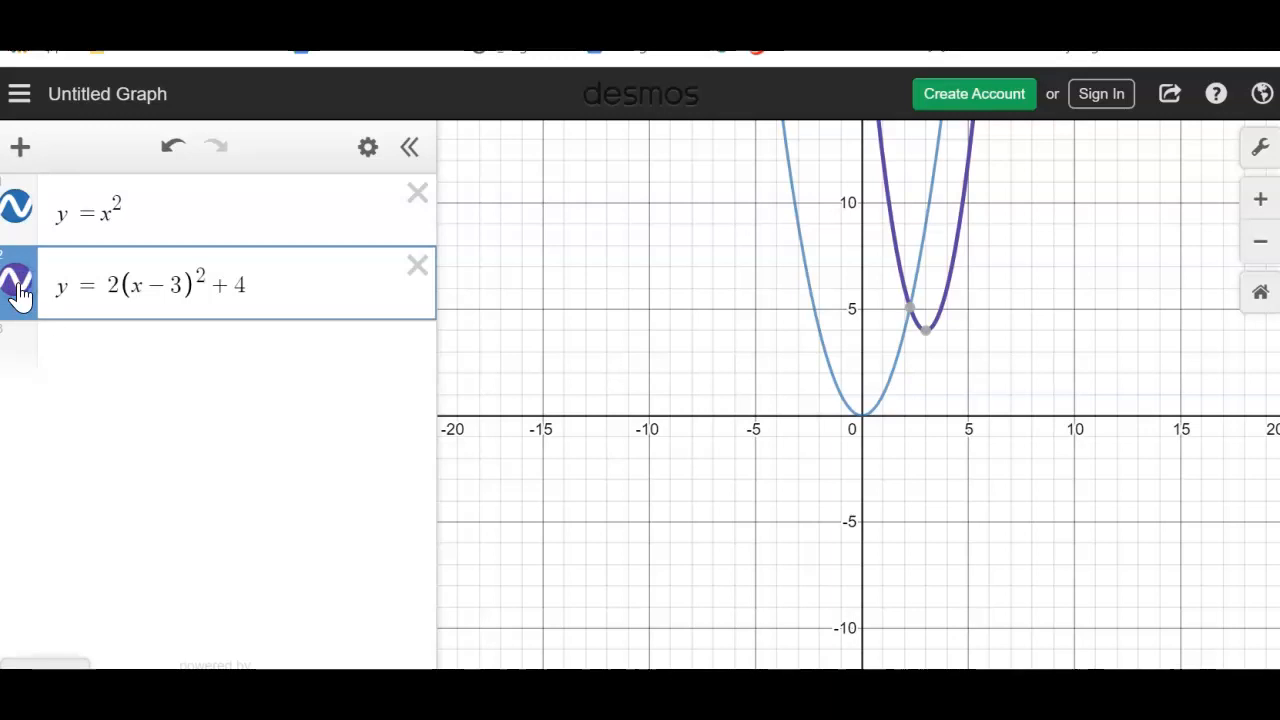